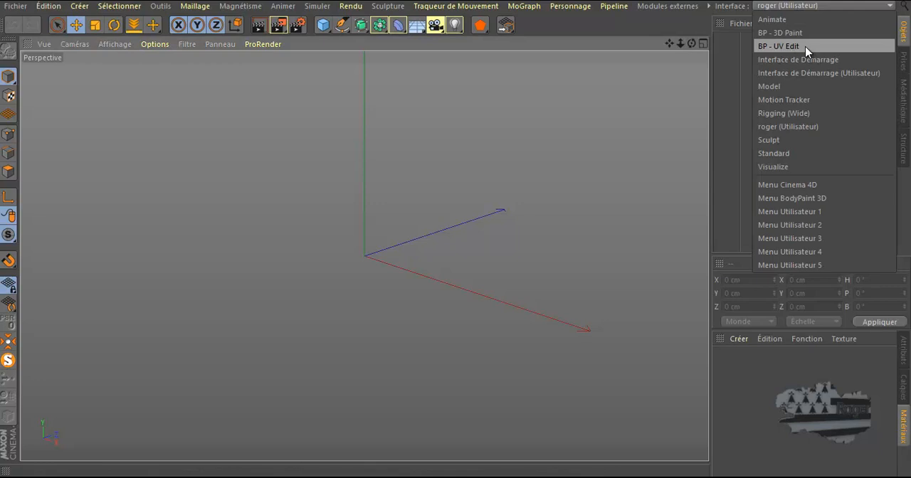
Add a cube and narrow it to about 37 cm in X and about 152 cm in Z
click(418, 227)
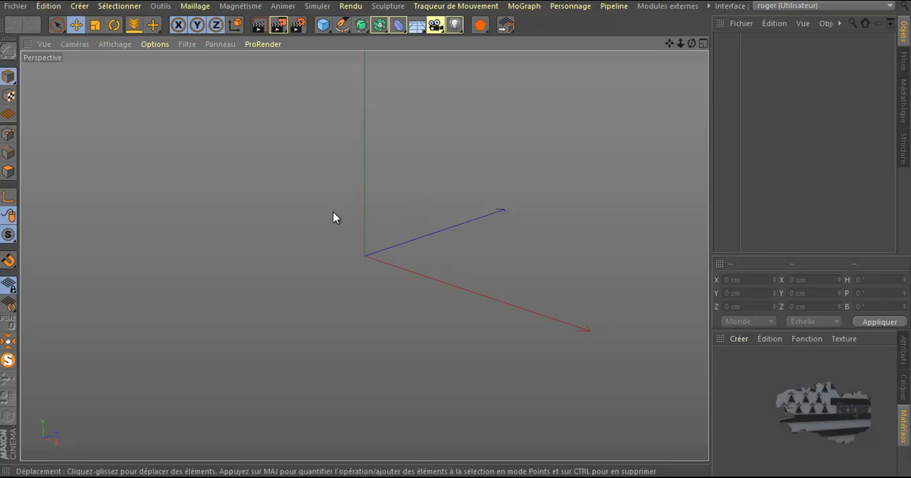
click(324, 27)
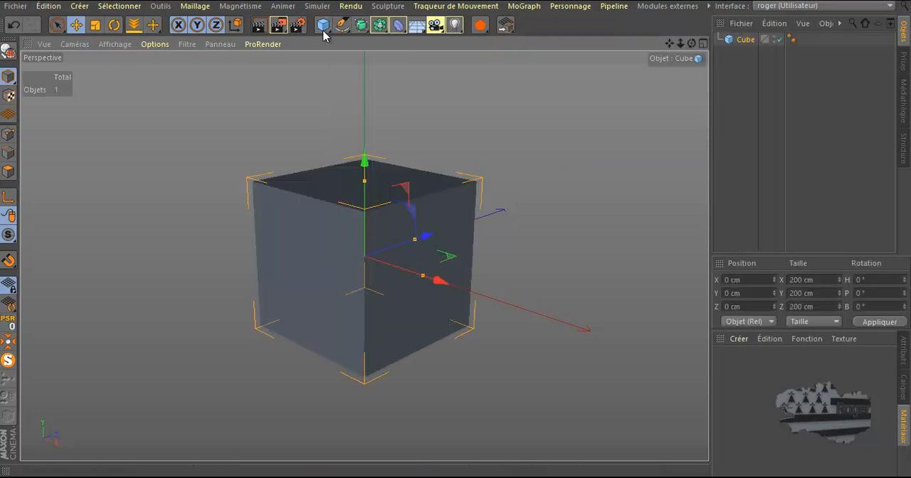
scroll(430, 281, up, 2)
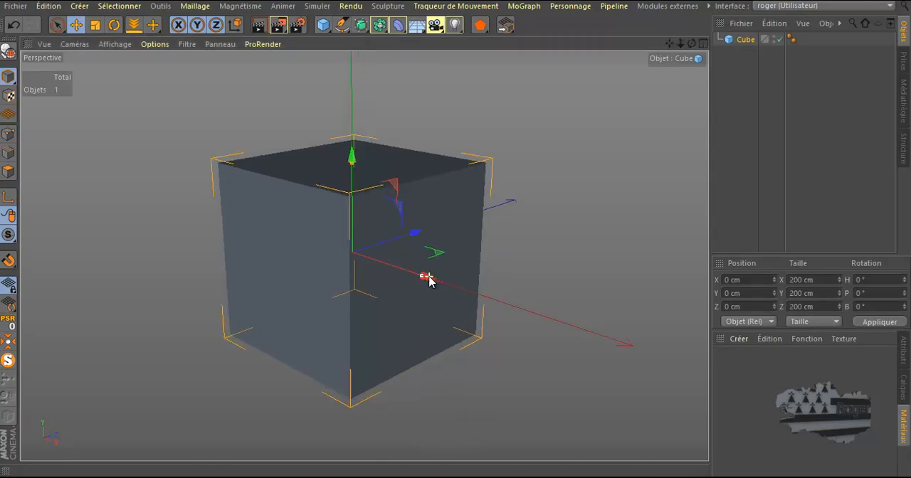
drag(422, 279, 366, 257)
drag(413, 237, 399, 237)
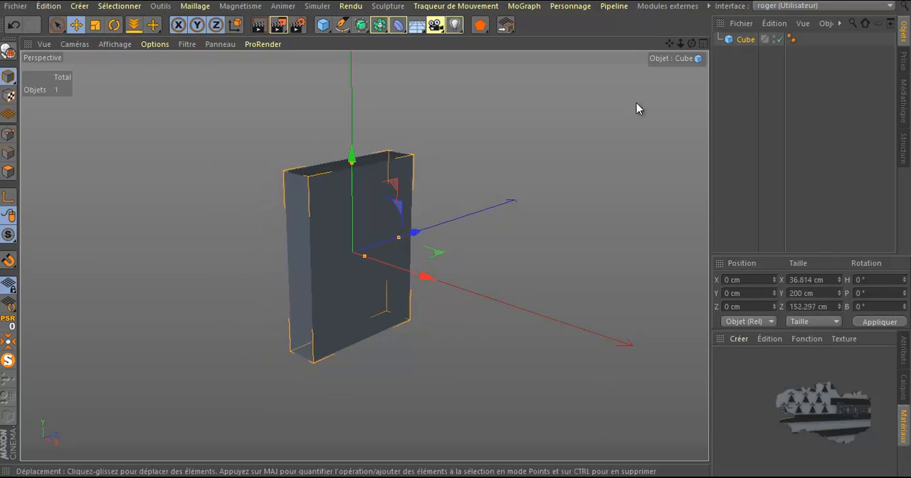
Reduce the box's Z size to about 124 cm and convert it to an editable polygon object
drag(692, 44, 461, 232)
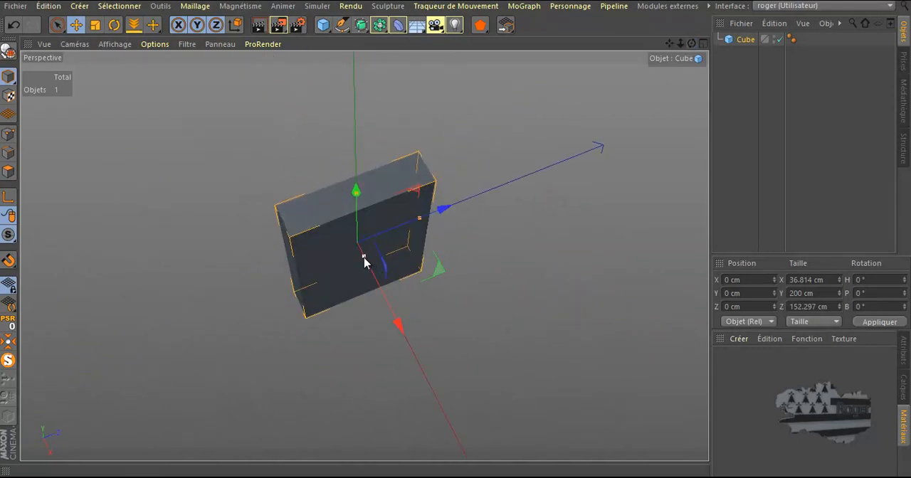
drag(419, 220, 409, 223)
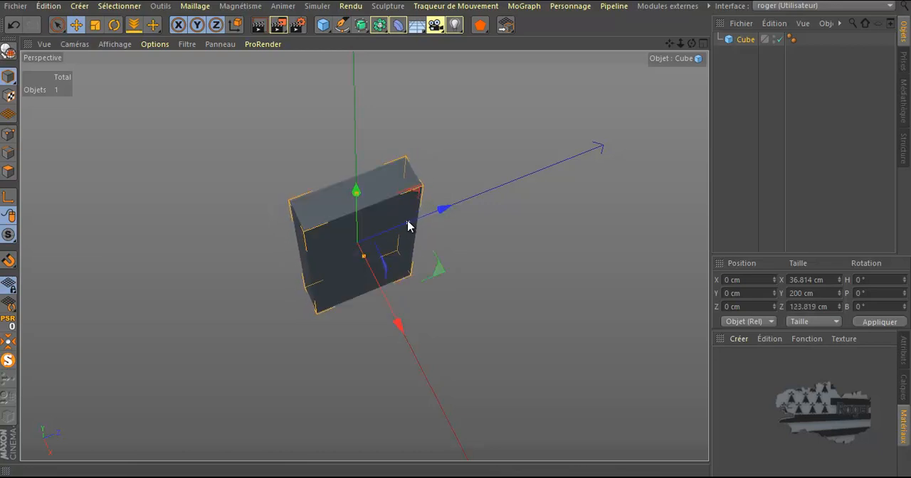
drag(691, 44, 459, 234)
click(9, 52)
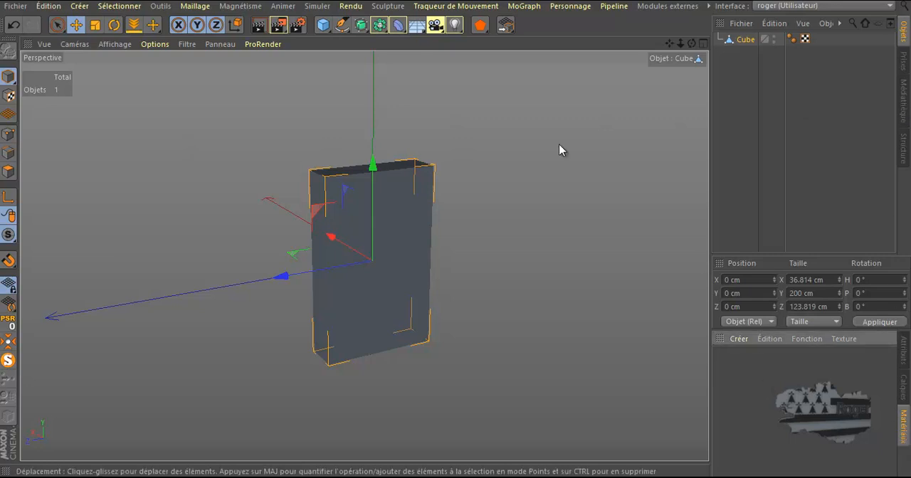
Create a new material with Mat_Color_1.jpg as its colour texture, without copying the image to the project location
double_click(780, 390)
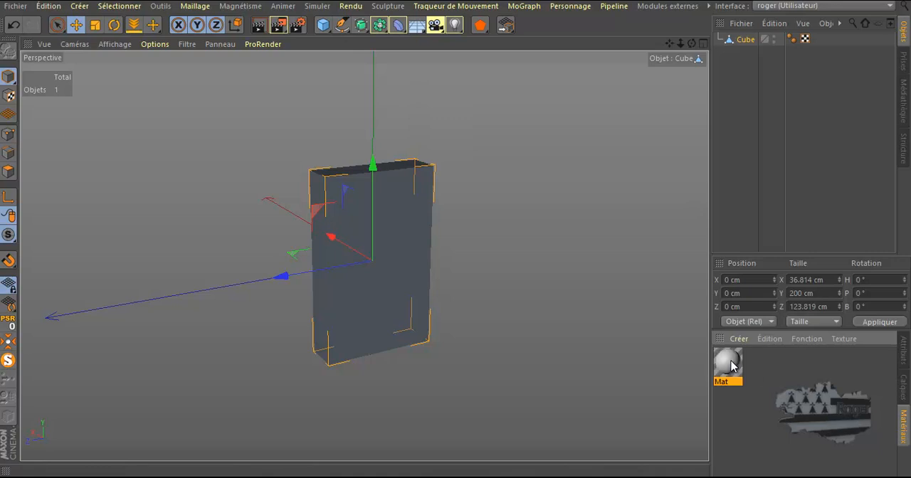
double_click(733, 366)
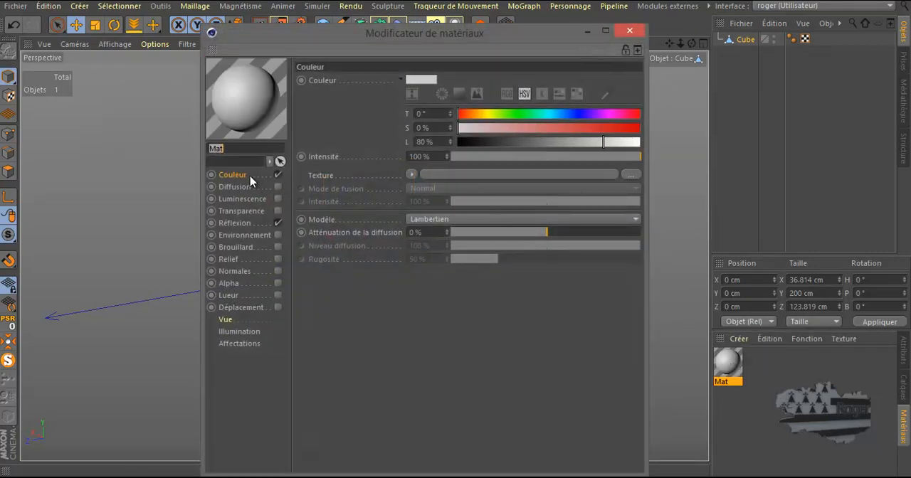
click(630, 175)
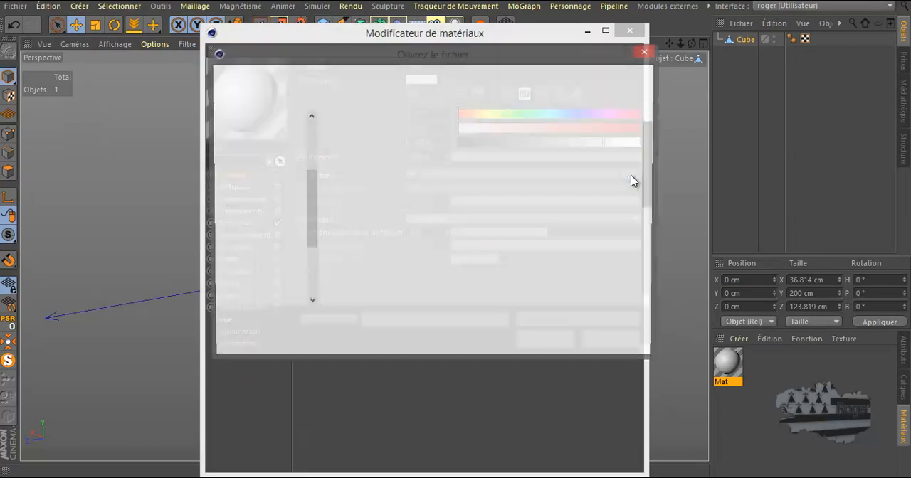
drag(647, 168, 650, 239)
click(602, 213)
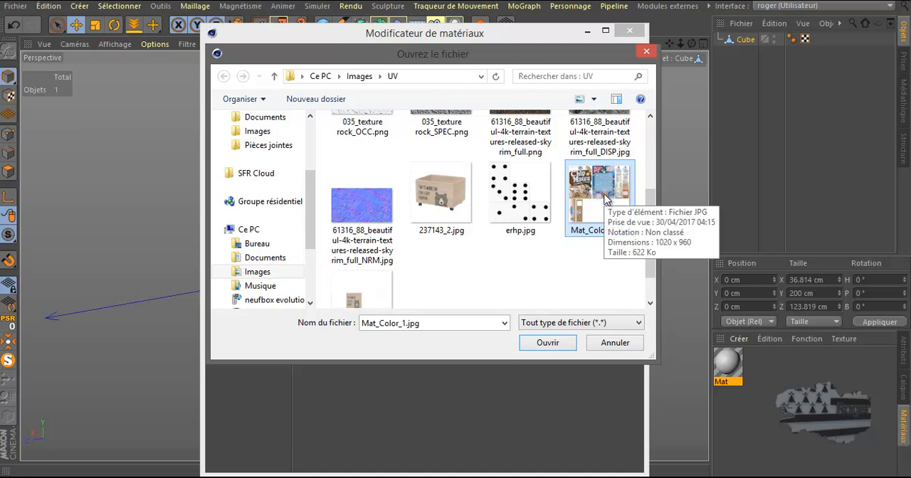
double_click(605, 199)
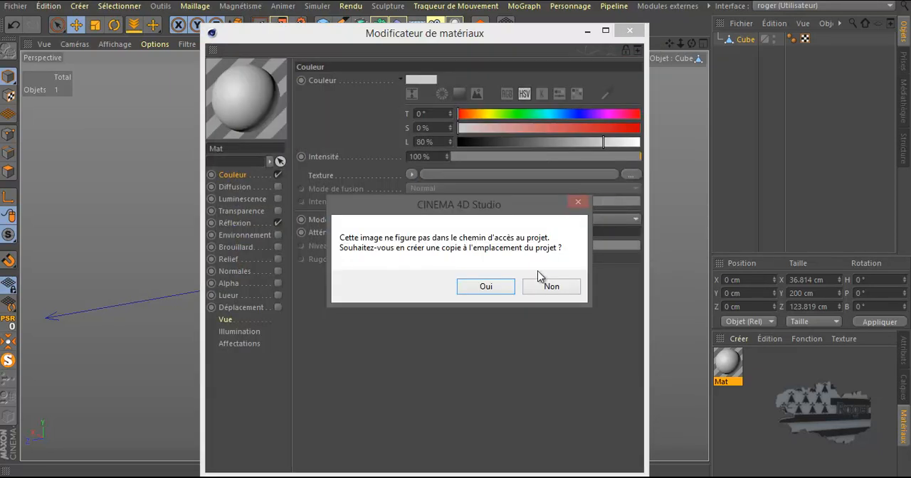
click(552, 286)
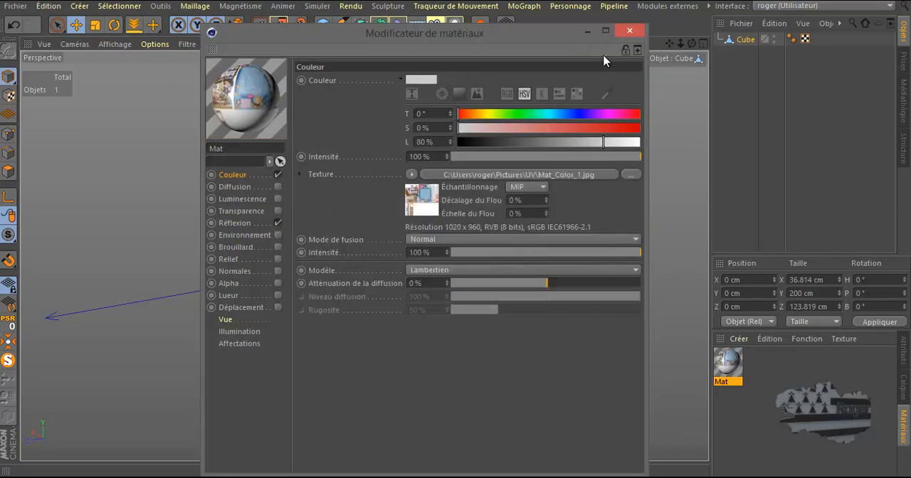
click(629, 31)
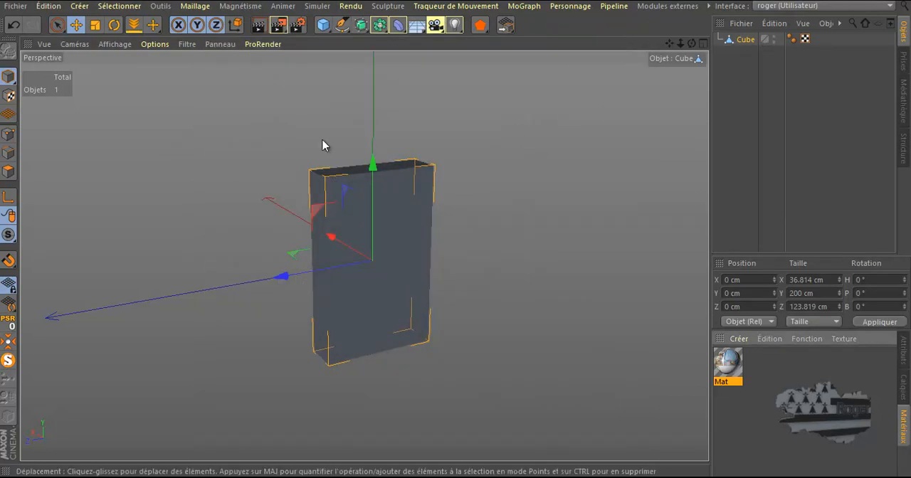
Apply the cereal box material to the cube and inspect how the texture lies on its faces
drag(726, 365, 746, 44)
scroll(370, 275, up, 4)
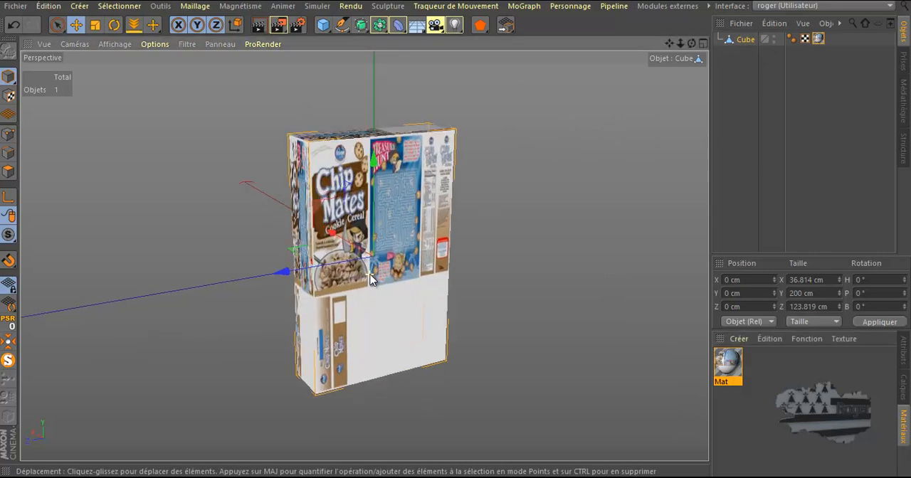
drag(692, 44, 458, 236)
scroll(325, 314, up, 3)
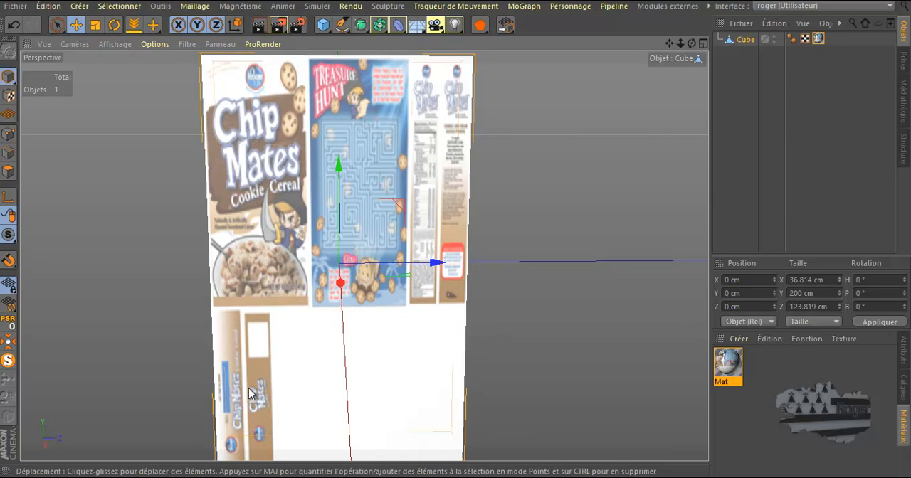
scroll(591, 93, down, 3)
drag(693, 43, 450, 234)
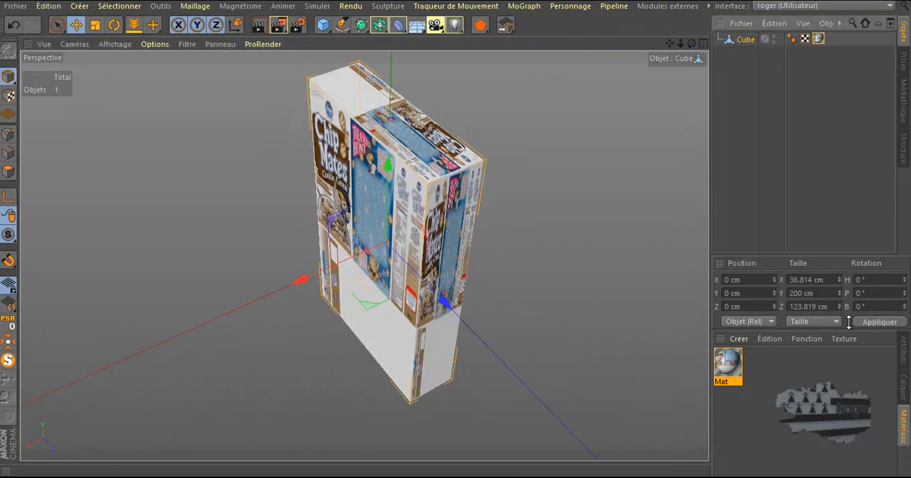
Set the projection type of the cube's texture tag to Cubique
click(907, 355)
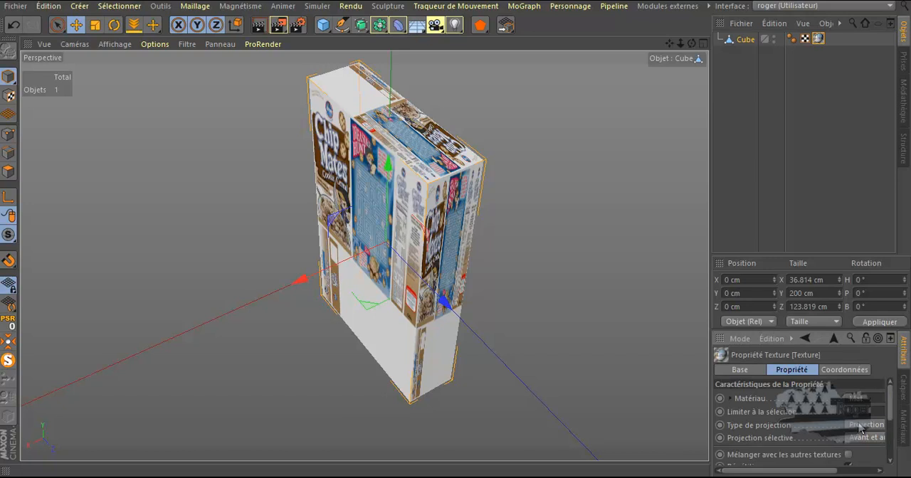
scroll(847, 415, down, 1)
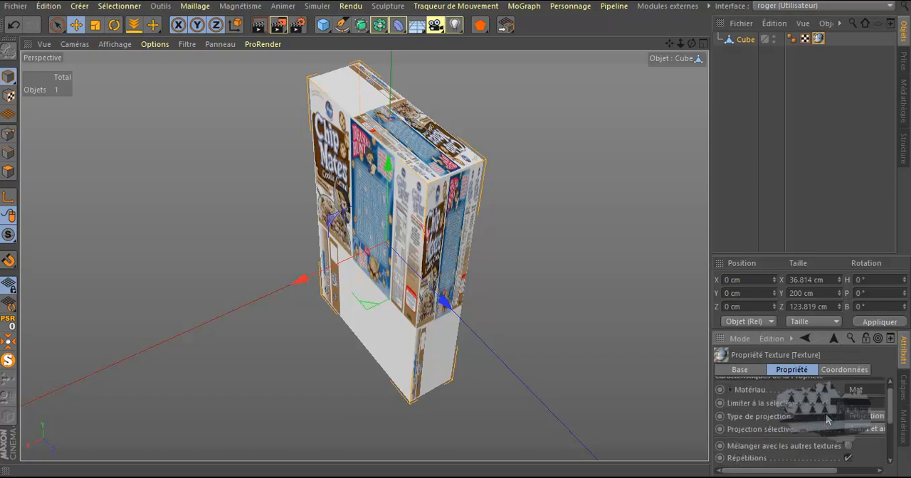
scroll(826, 420, down, 5)
scroll(825, 420, up, 5)
drag(707, 332, 666, 336)
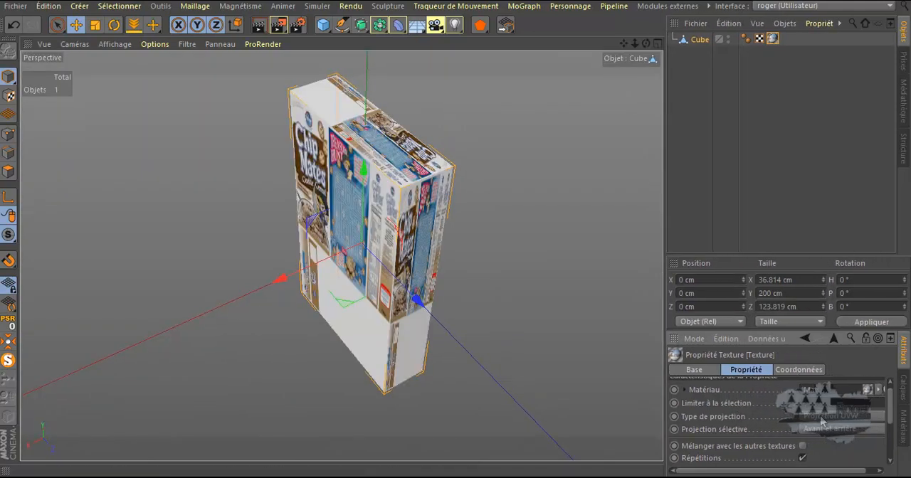
click(821, 419)
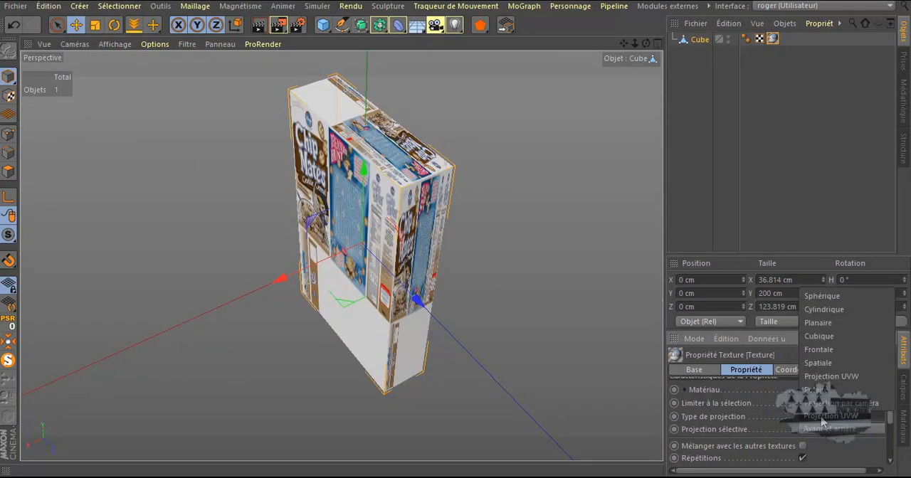
click(823, 338)
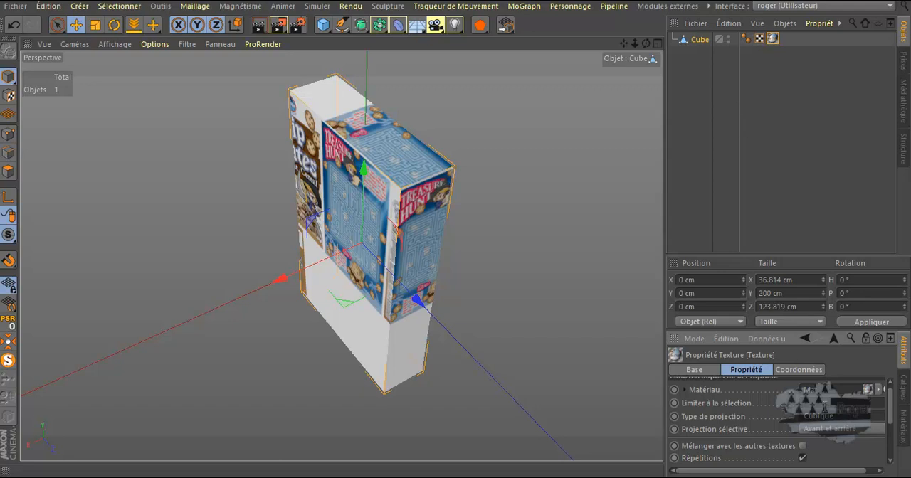
click(831, 420)
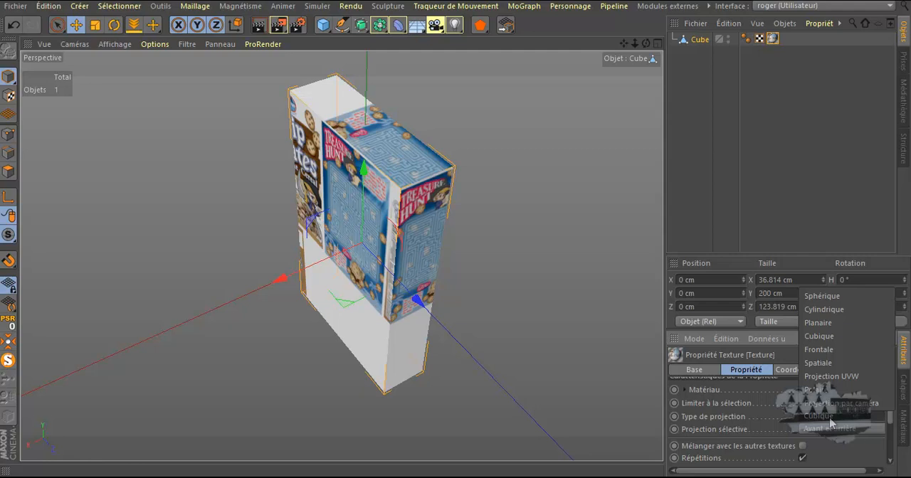
click(830, 420)
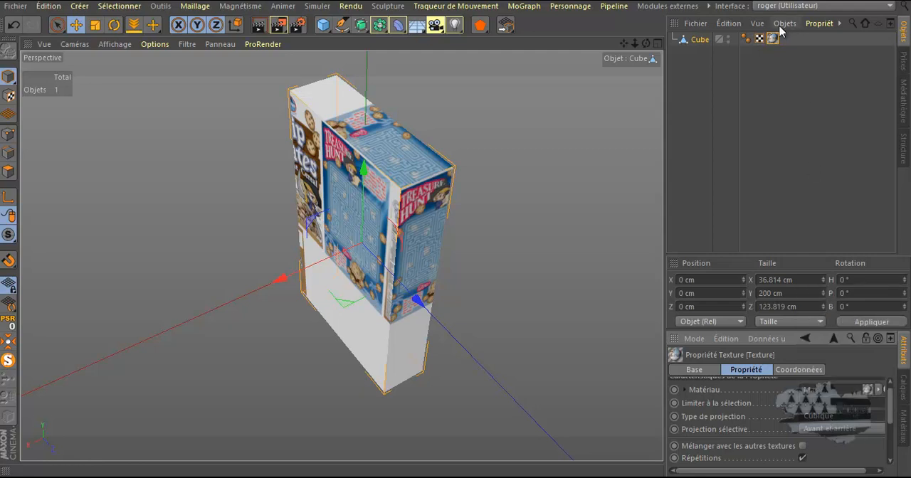
Switch to the BP - UV Edit layout, widen the perspective view and frame the whole UV mesh
click(826, 7)
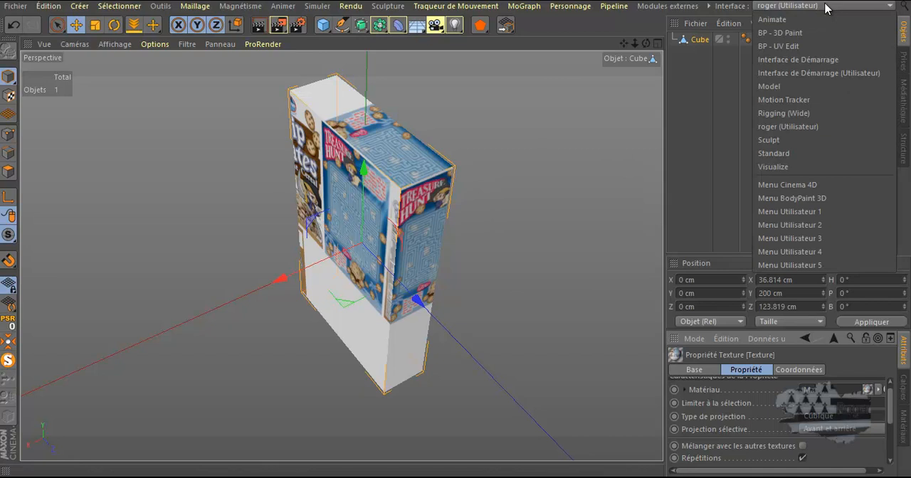
click(795, 47)
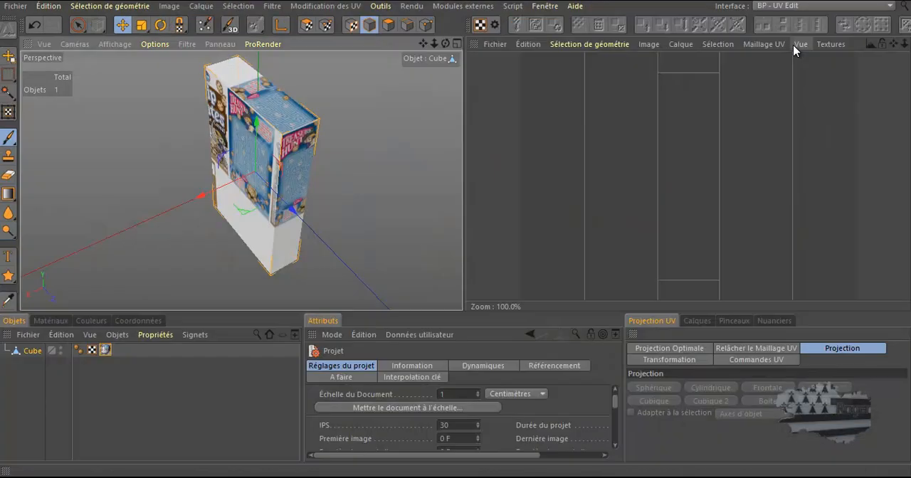
scroll(529, 180, down, 2)
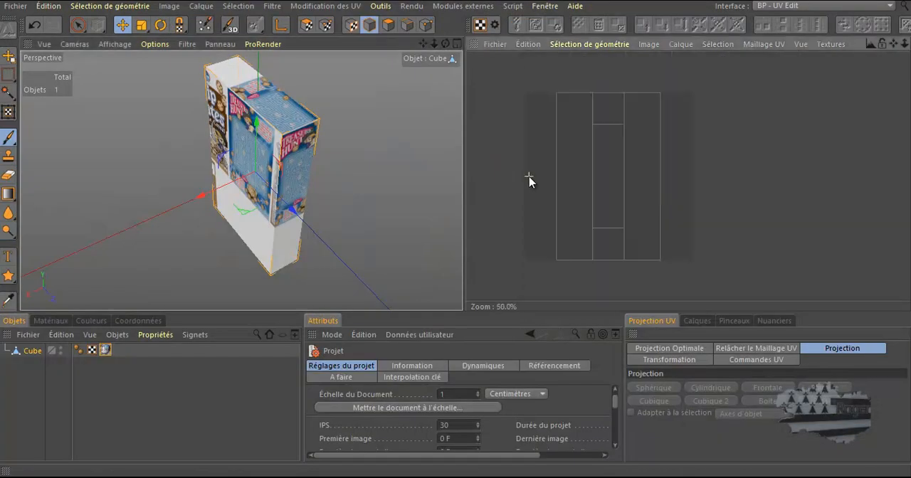
drag(464, 147, 598, 147)
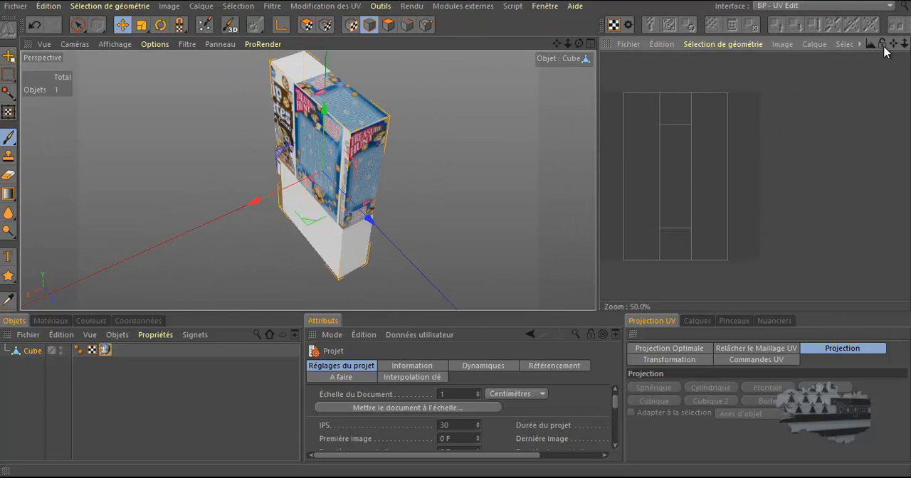
mouse_move(893, 44)
mouse_down()
mouse_move(602, 234)
mouse_move(890, 46)
mouse_up()
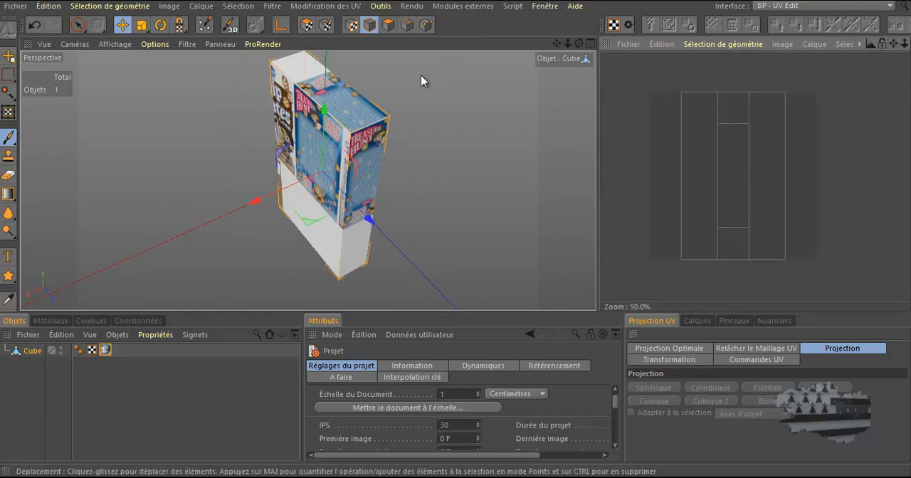
Run the paint setup wizard on the cube with Projection Cubique Optimale, a single material and a 1024 minimum and maximum texture size
click(203, 27)
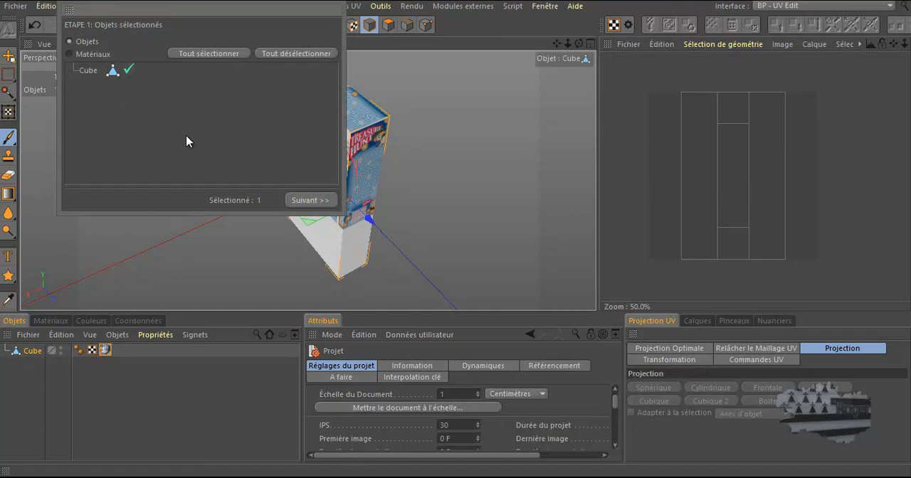
click(308, 202)
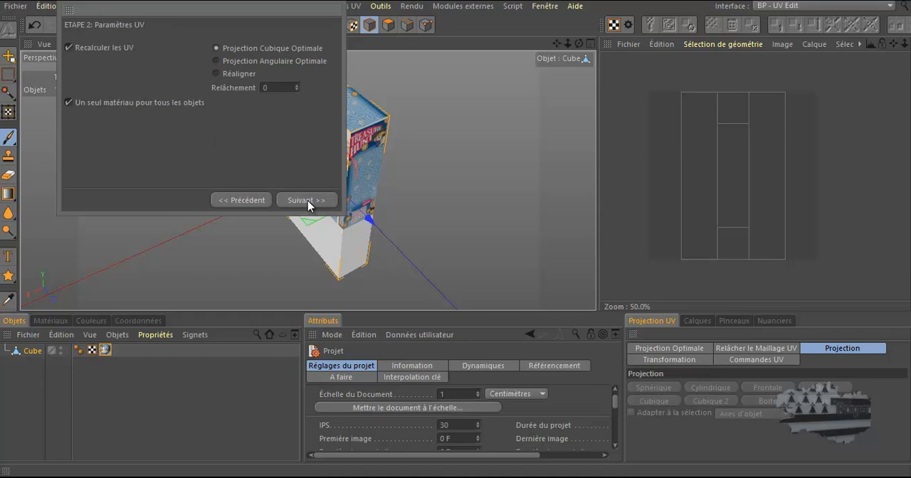
click(307, 202)
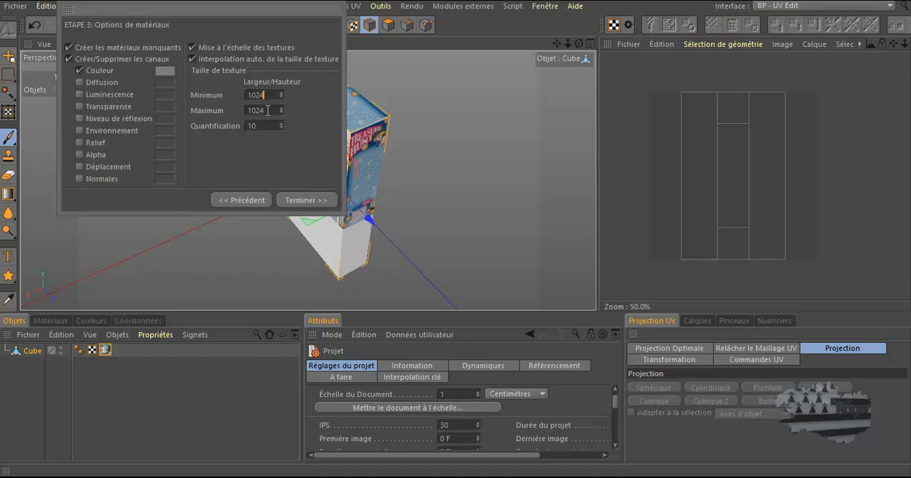
click(292, 201)
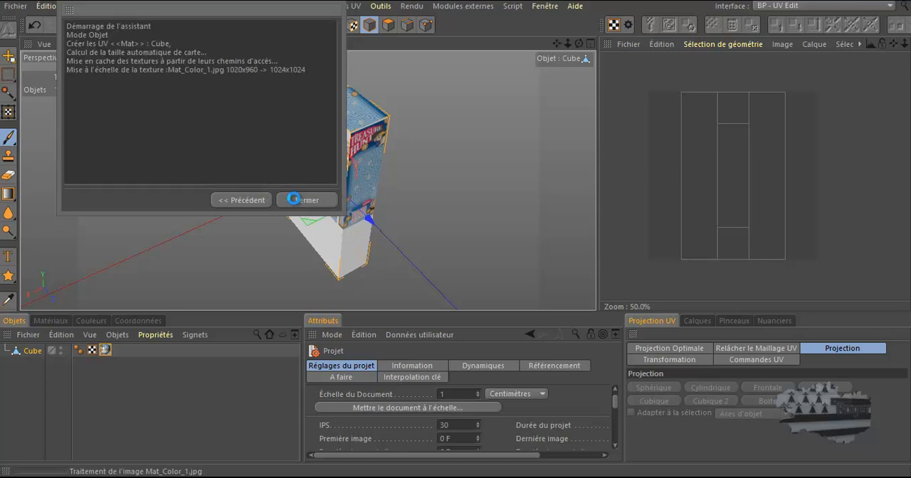
click(302, 202)
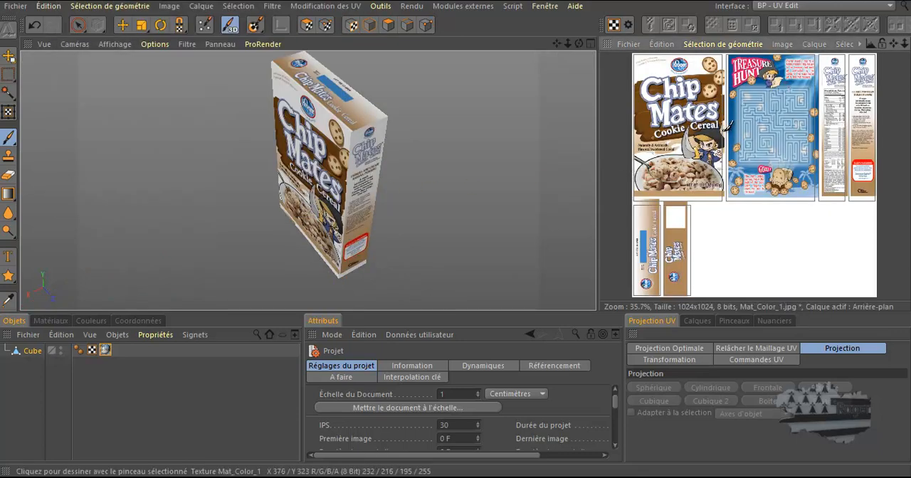
Activate UV polygon editing on the cube and choose the Move tool
scroll(727, 127, up, 3)
scroll(727, 126, up, 1)
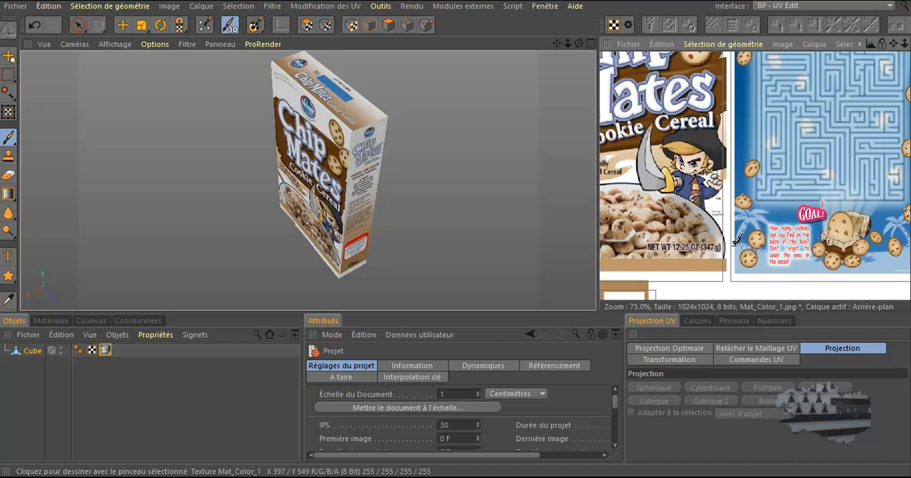
scroll(735, 238, down, 4)
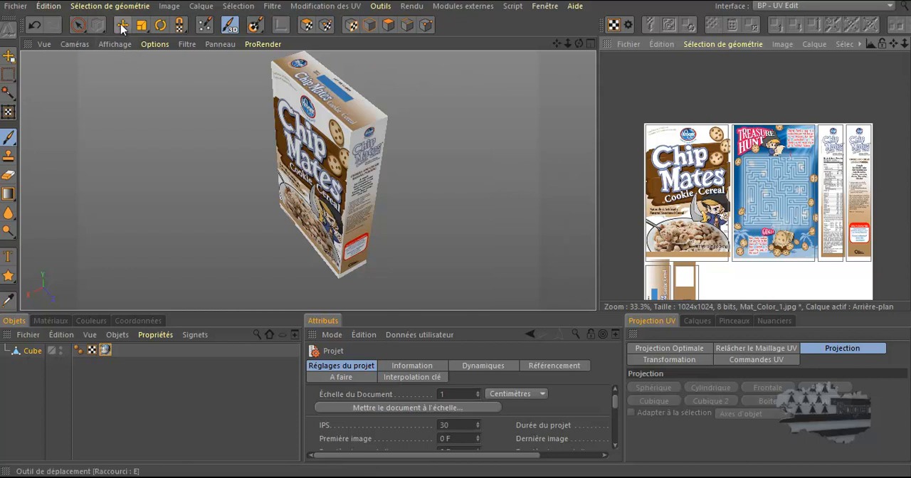
click(306, 26)
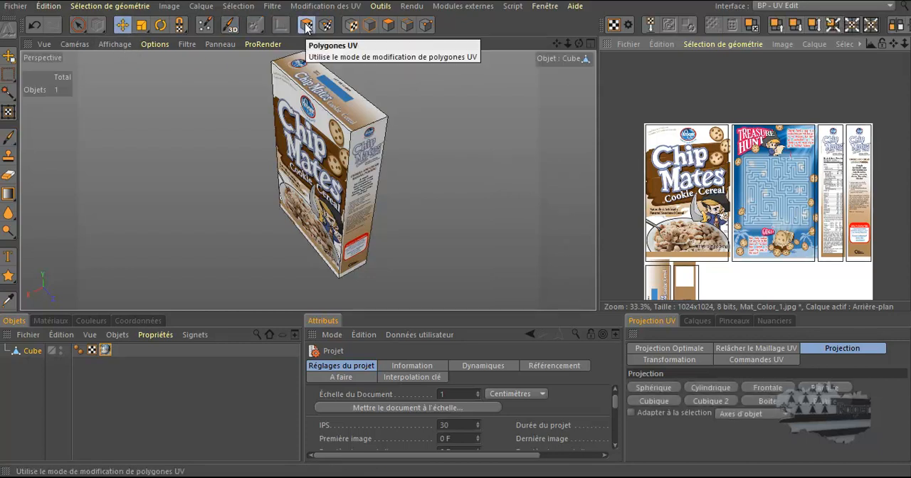
click(123, 26)
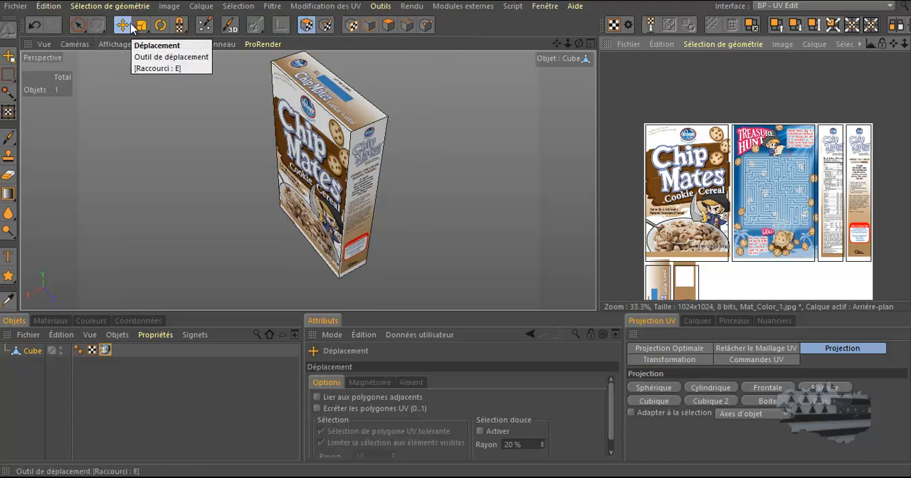
Enlarge the texture view to select the UV polygon of the Chip Mates front panel, then restore the full layout
scroll(716, 239, down, 2)
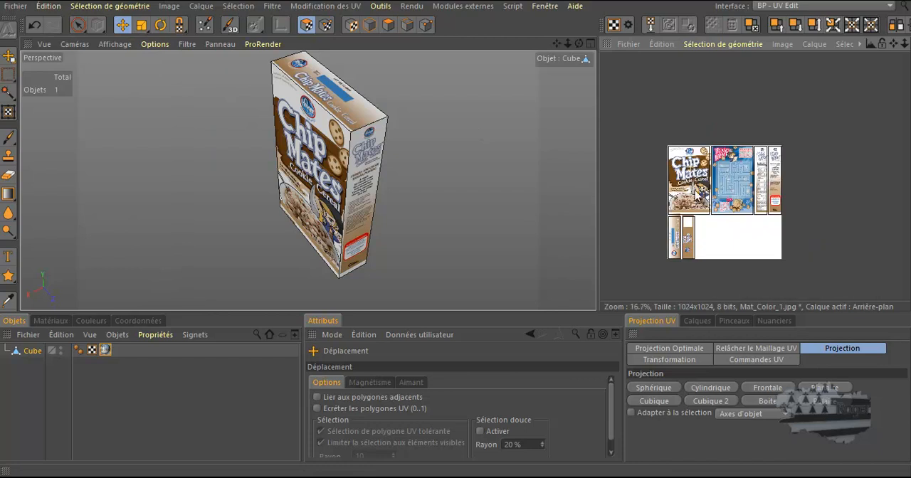
scroll(716, 239, up, 4)
scroll(716, 238, down, 1)
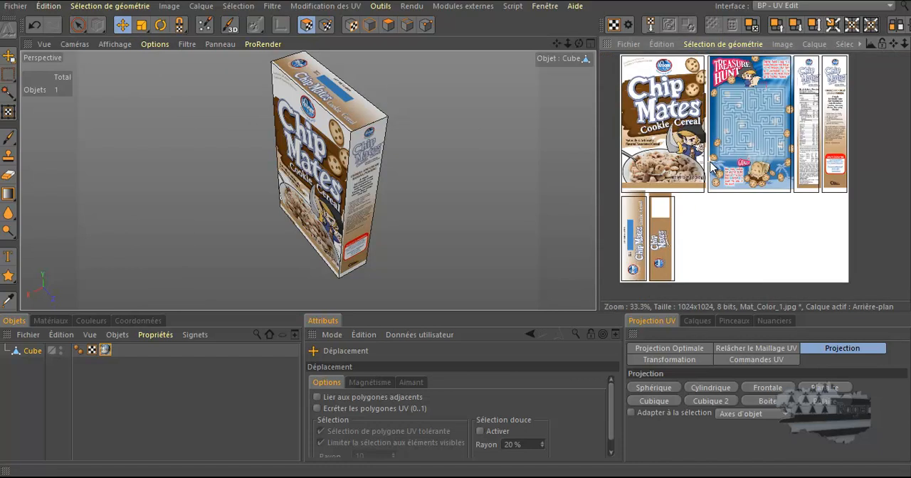
scroll(714, 171, down, 1)
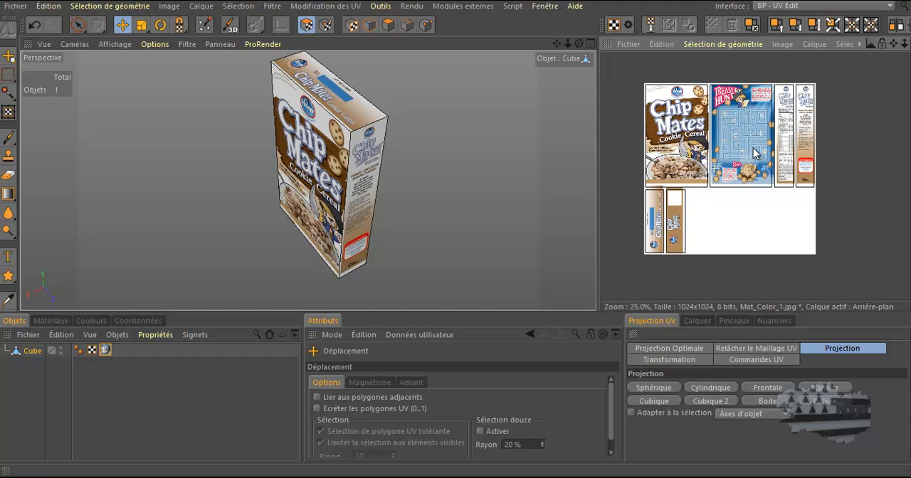
key(ctrl+Tab)
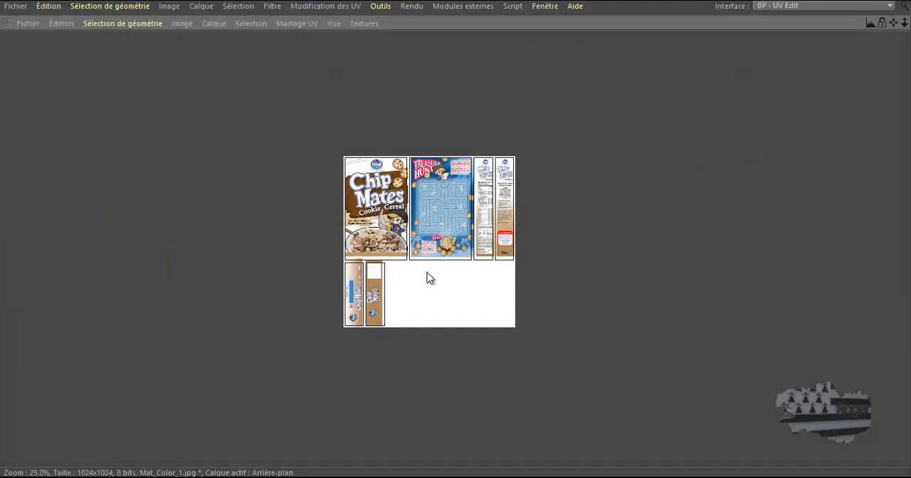
scroll(427, 277, up, 3)
scroll(427, 276, down, 1)
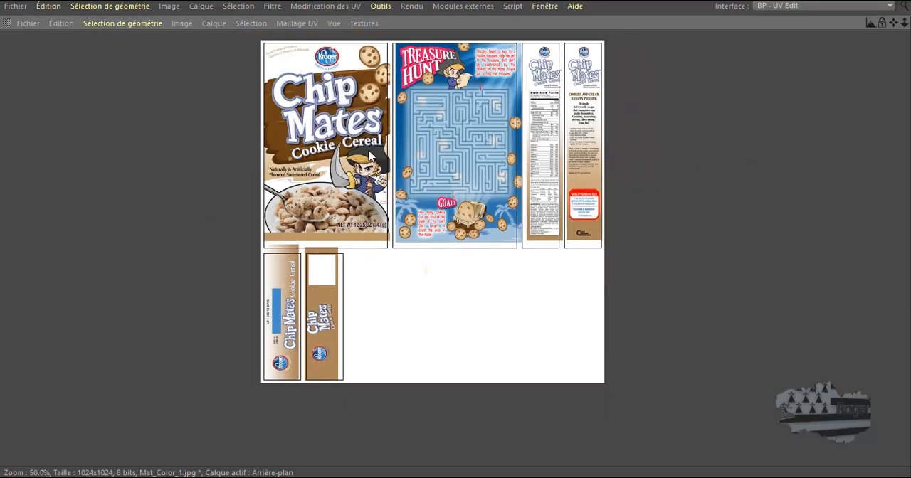
scroll(302, 251, up, 5)
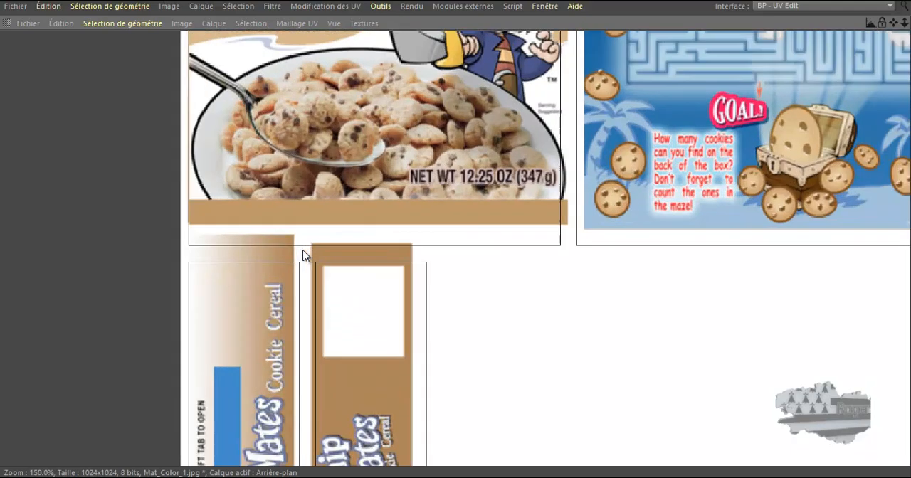
click(173, 245)
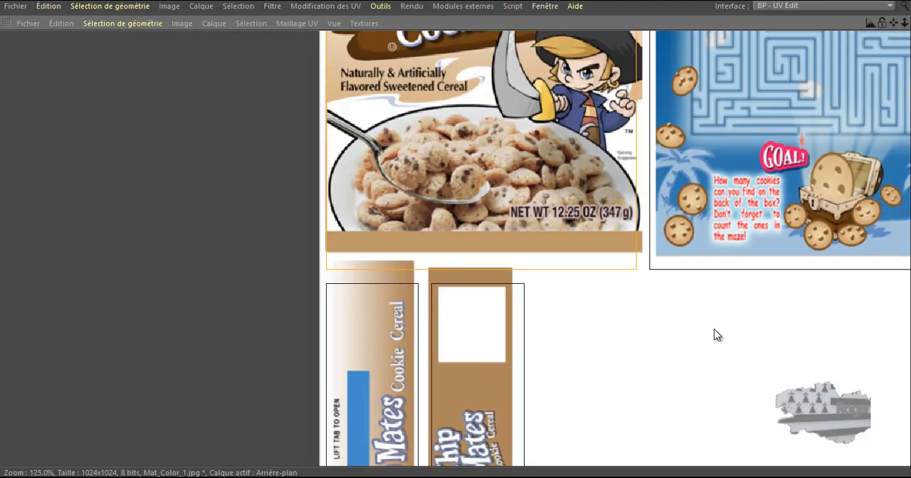
scroll(715, 329, down, 2)
middle_click(714, 328)
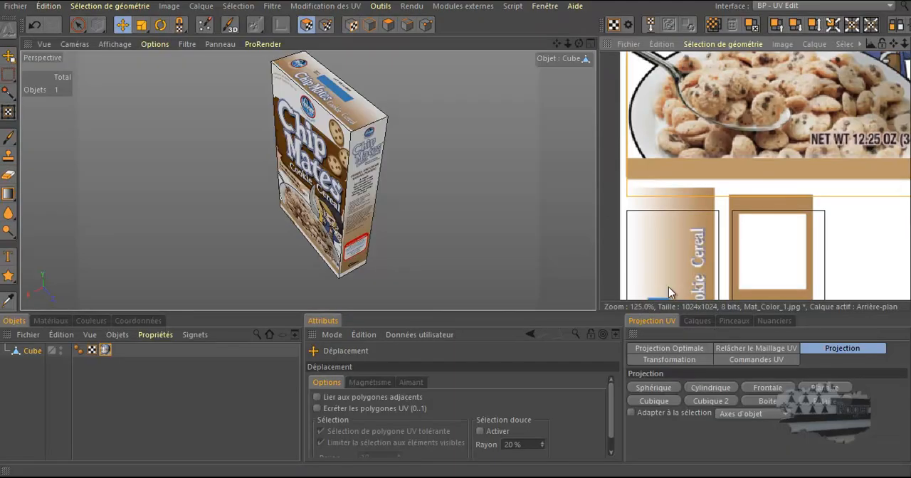
Switch to UV point editing and fit the lower and right edges of the front panel's UV outline to its artwork
click(329, 27)
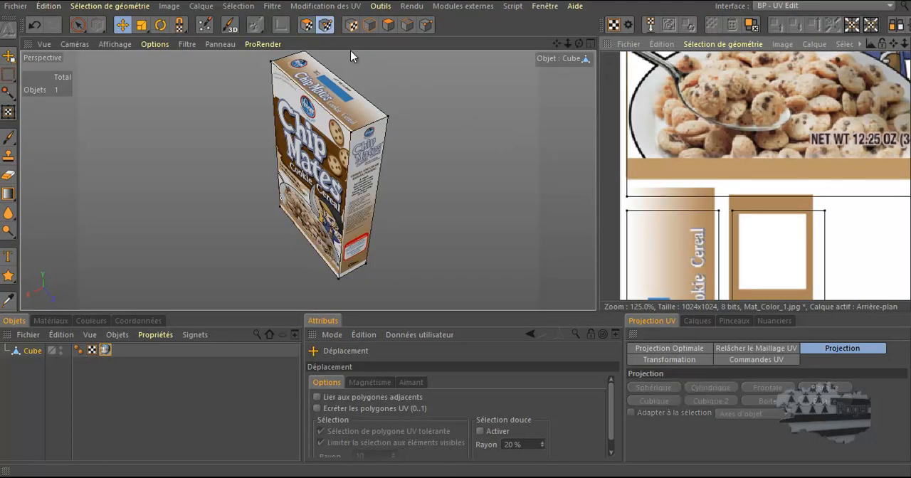
middle_click(473, 157)
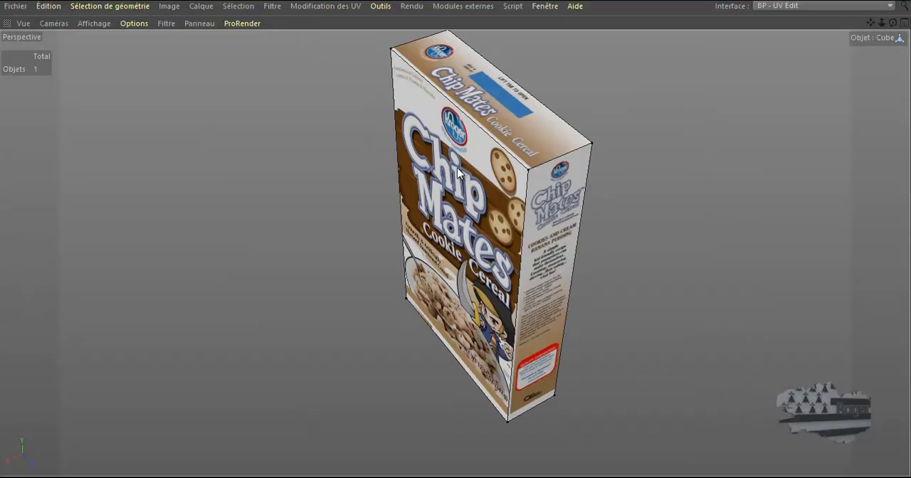
middle_click(457, 168)
middle_click(727, 173)
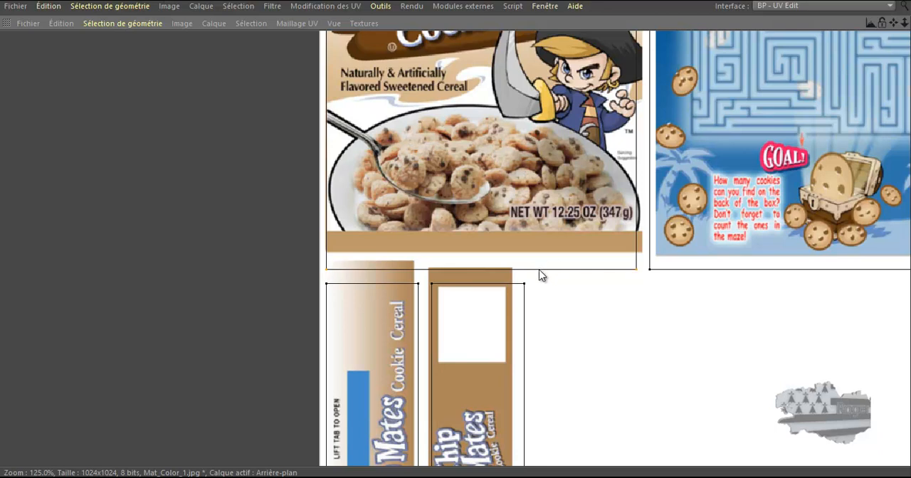
drag(539, 271, 539, 267)
mouse_move(456, 237)
mouse_down()
mouse_move(456, 223)
mouse_move(454, 237)
mouse_up()
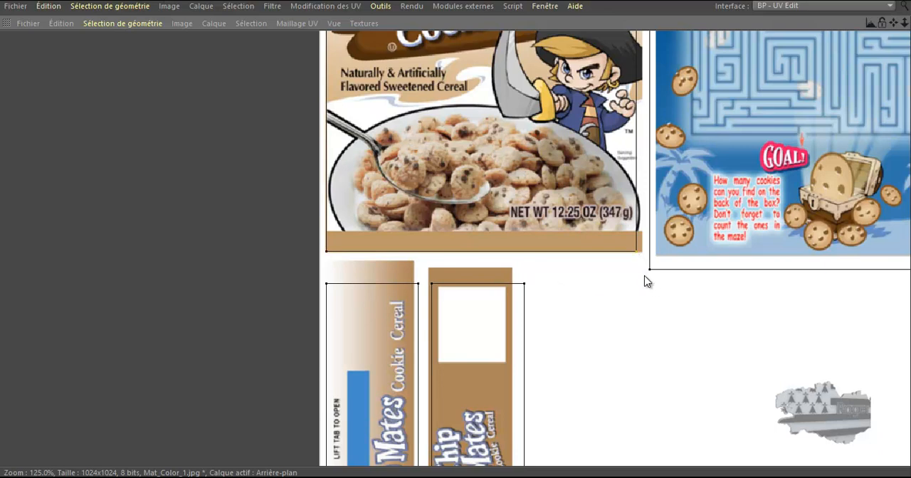
drag(888, 21, 803, 45)
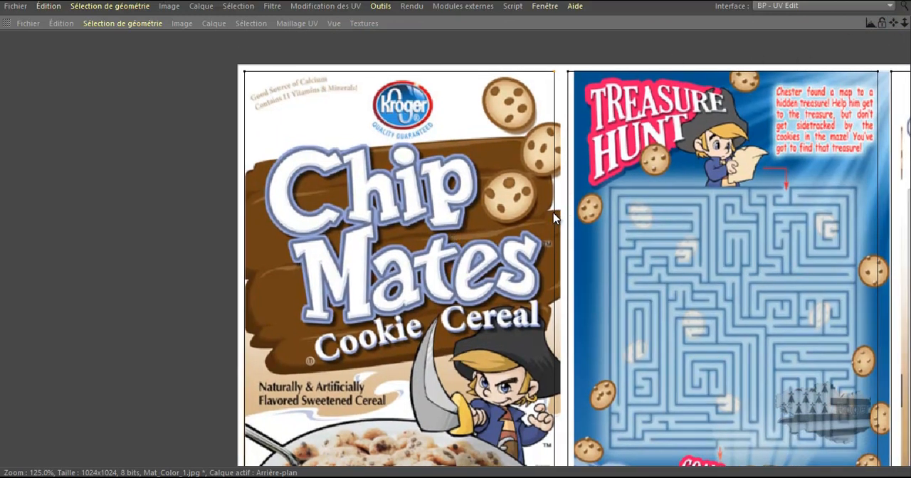
drag(455, 232, 461, 236)
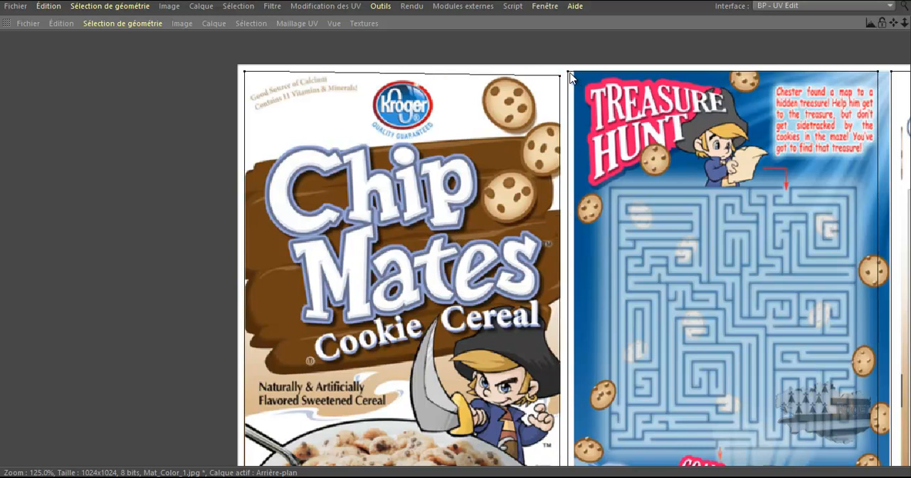
Align the left and lower edges of the Treasure Hunt panel's UV outline with the edges of the blue artwork
scroll(571, 76, down, 2)
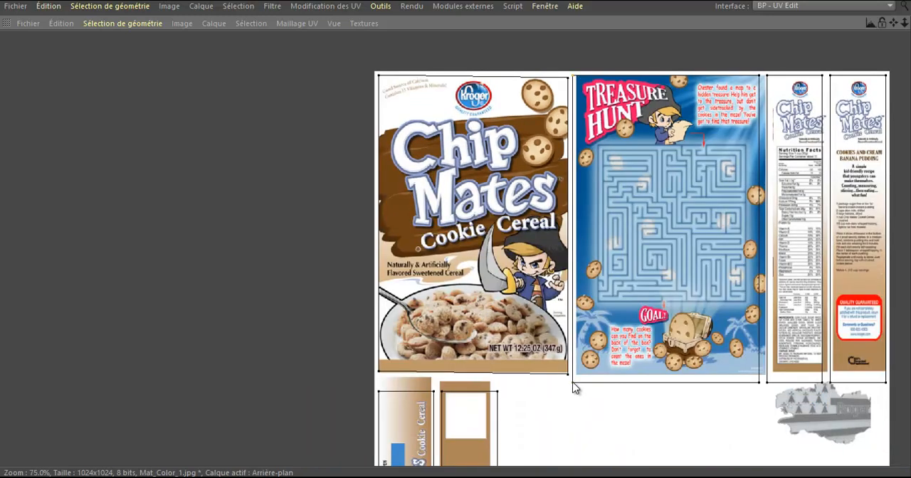
scroll(584, 306, up, 4)
scroll(583, 302, up, 1)
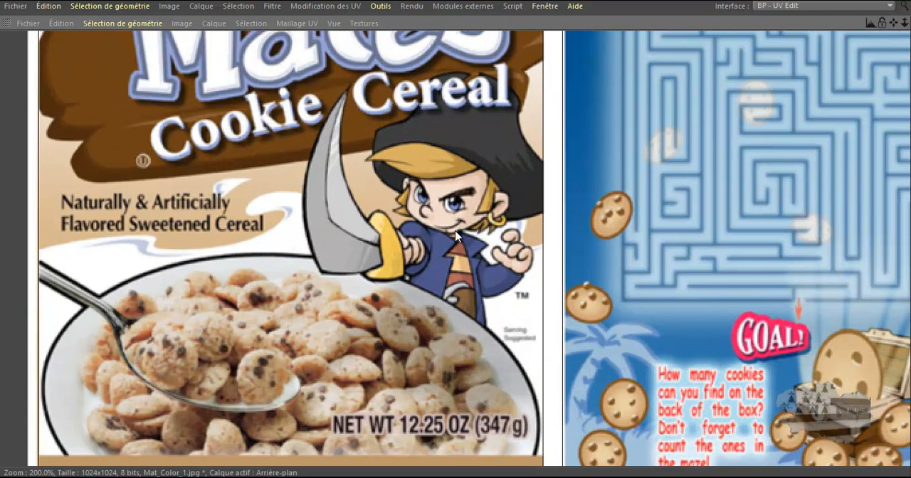
scroll(557, 235, down, 4)
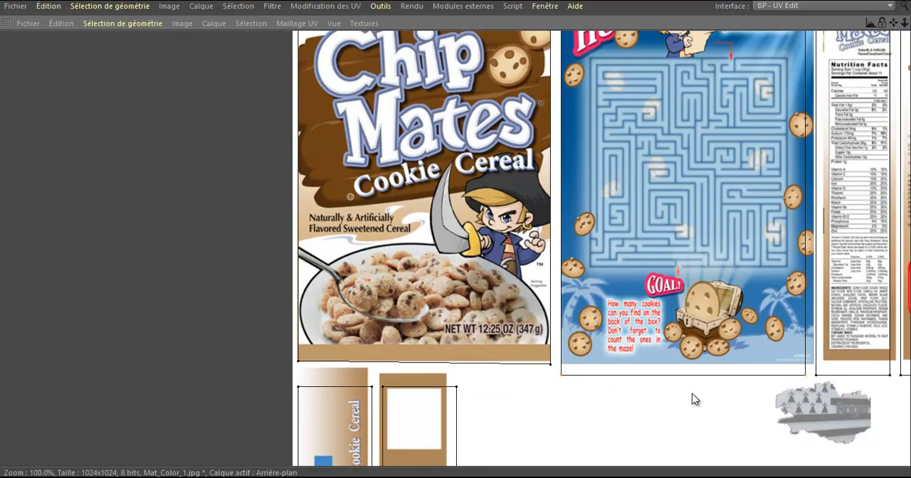
scroll(707, 380, up, 2)
scroll(706, 380, up, 1)
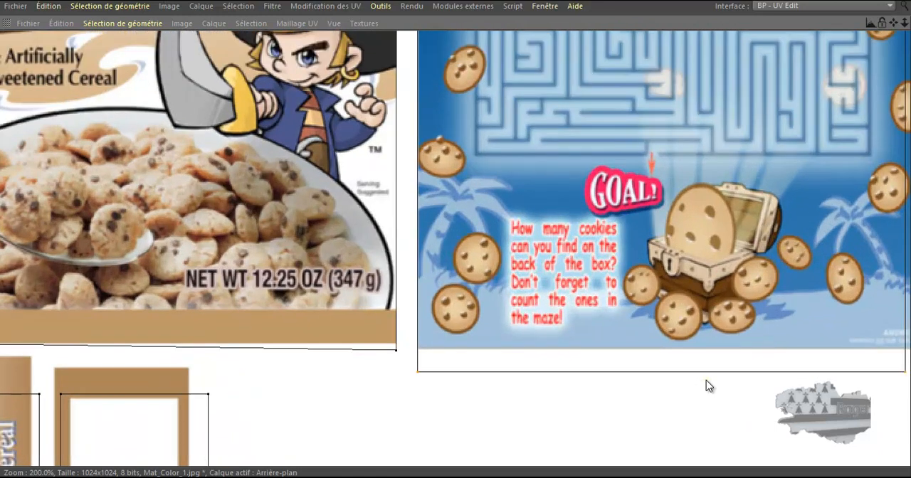
drag(456, 231, 455, 231)
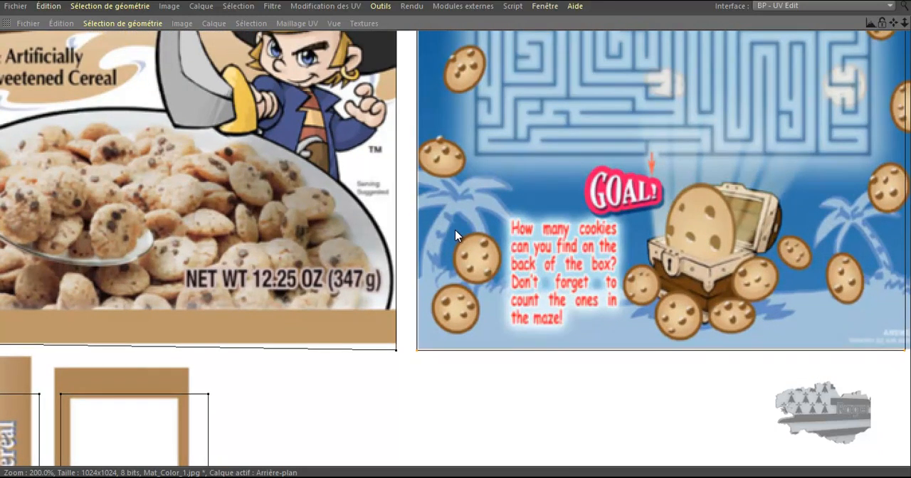
Move the right-hand UV points of the Treasure Hunt panel out to the right edge of its artwork
scroll(555, 407, down, 3)
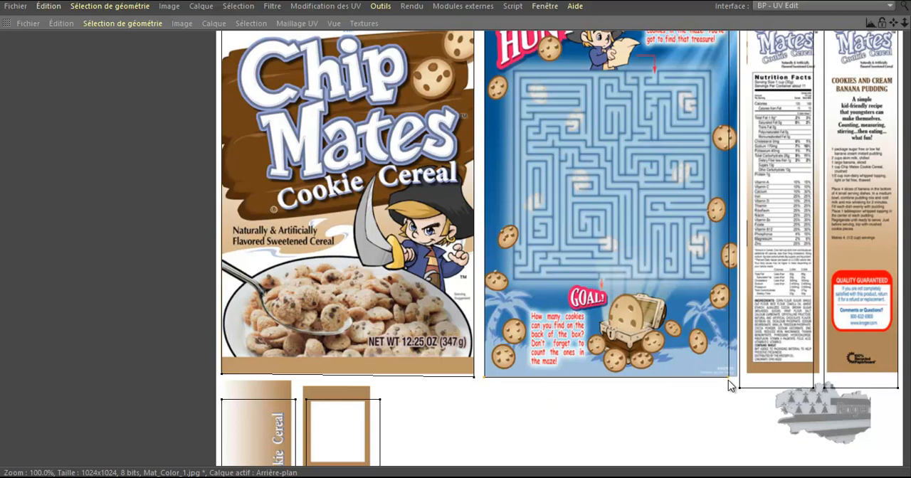
scroll(729, 375, down, 2)
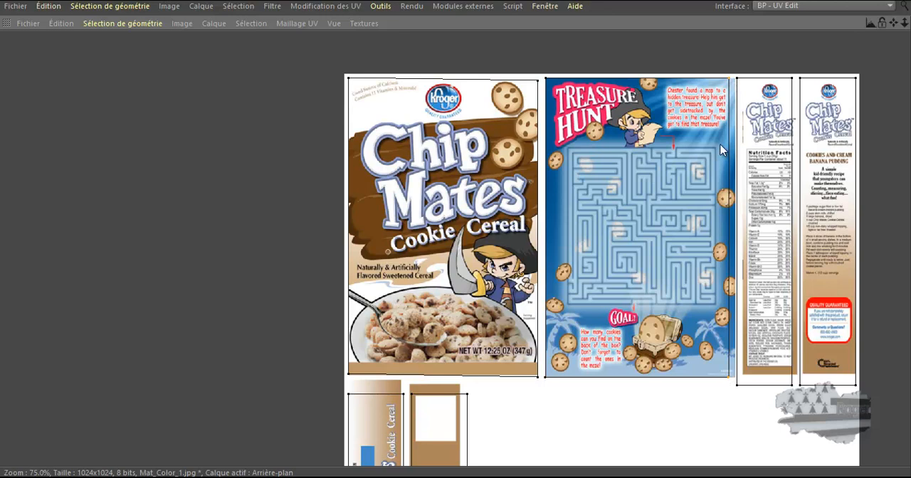
scroll(728, 178, up, 5)
drag(717, 198, 733, 198)
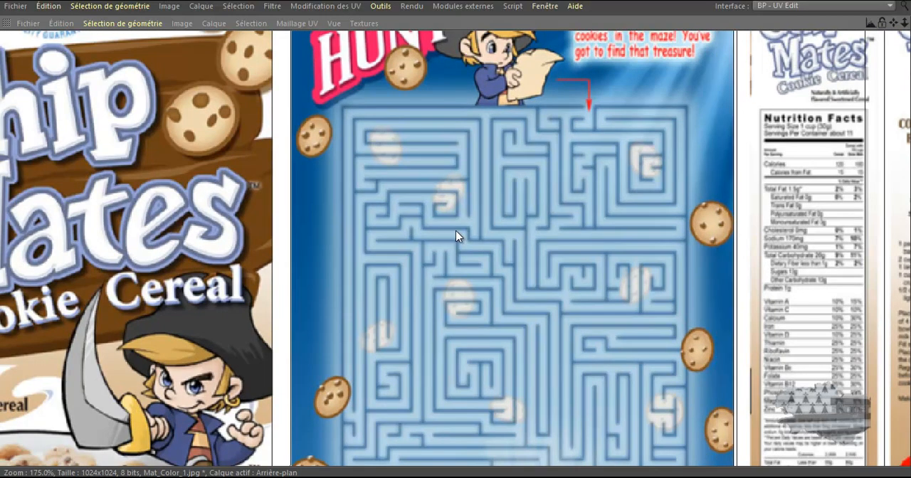
Align the left and lower edges of the Nutrition Facts side panel's UV outline with its brown artwork
scroll(698, 210, down, 5)
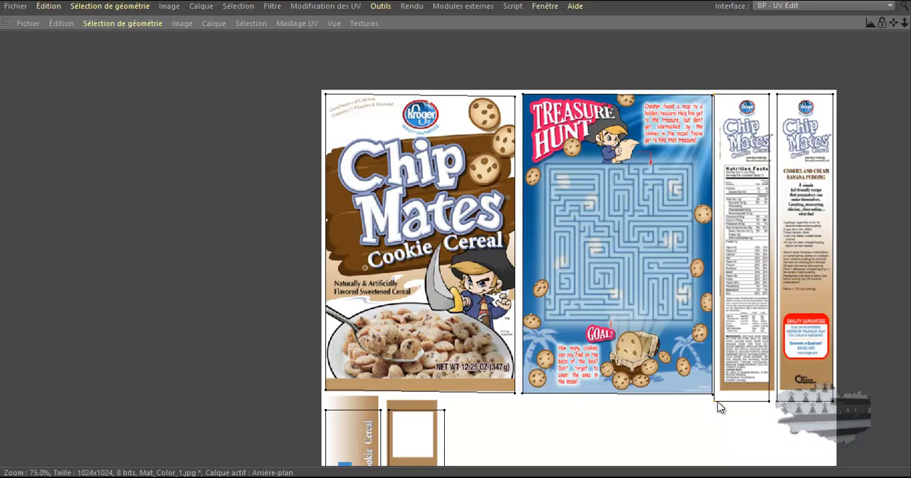
scroll(725, 407, up, 6)
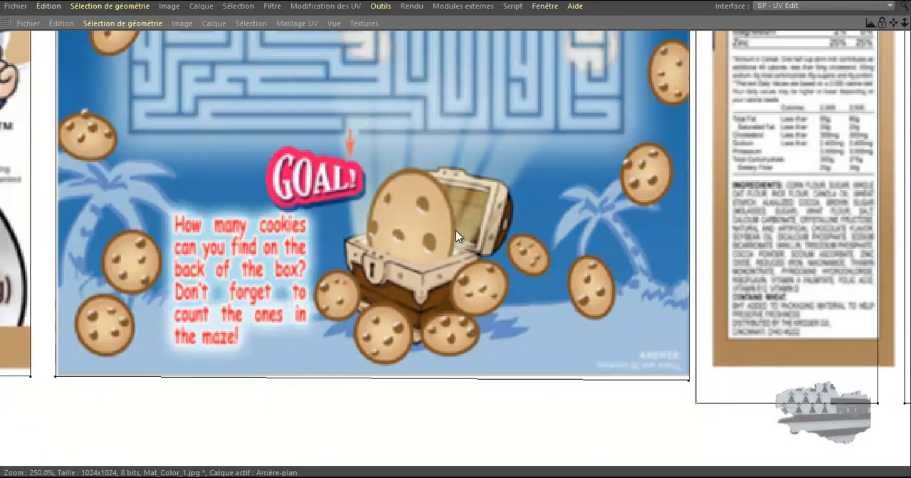
drag(455, 230, 461, 230)
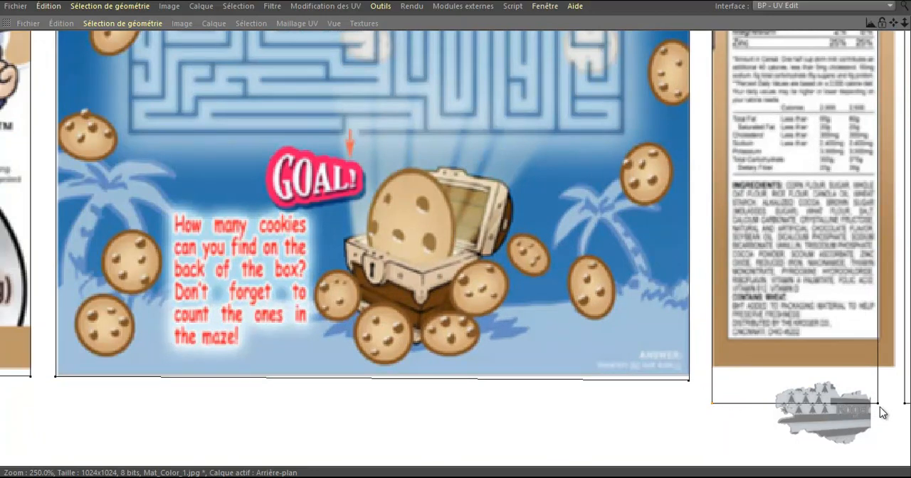
drag(457, 220, 456, 230)
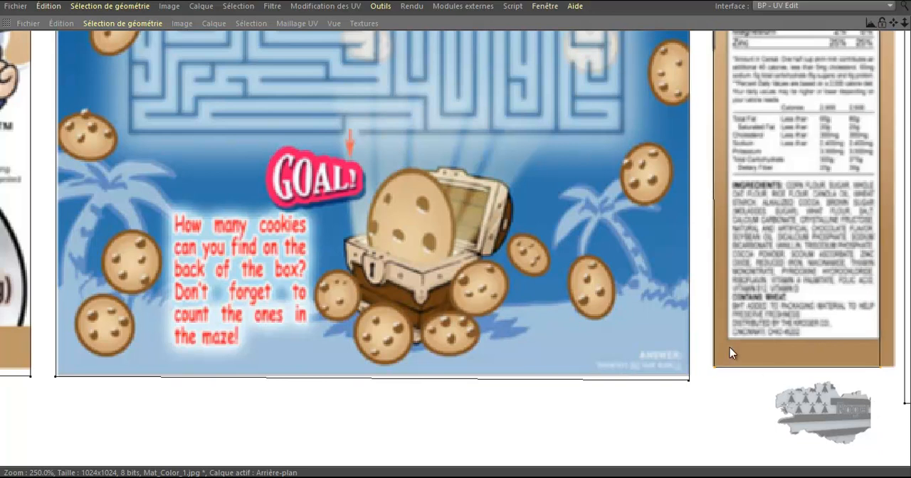
Move the right-hand UV points of the Nutrition Facts side panel out to the right edge of its artwork
scroll(653, 332, down, 3)
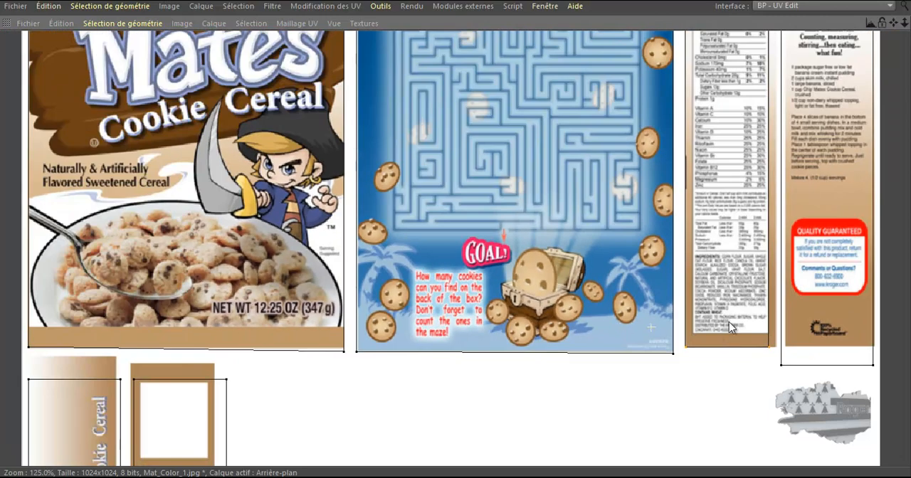
scroll(696, 326, up, 3)
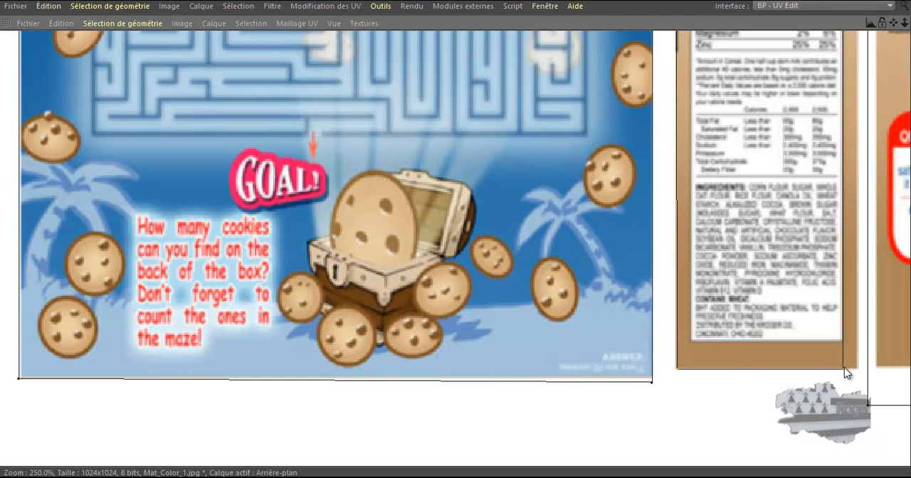
scroll(833, 390, down, 5)
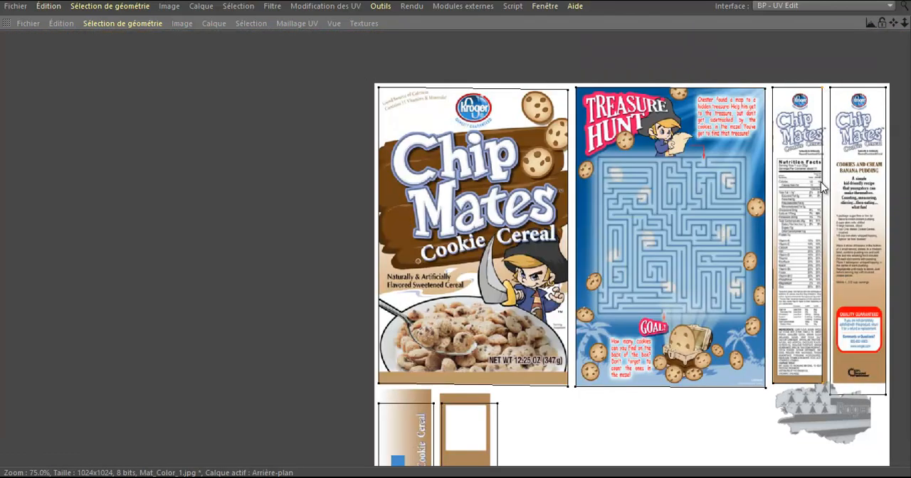
scroll(833, 364, up, 3)
drag(807, 325, 815, 325)
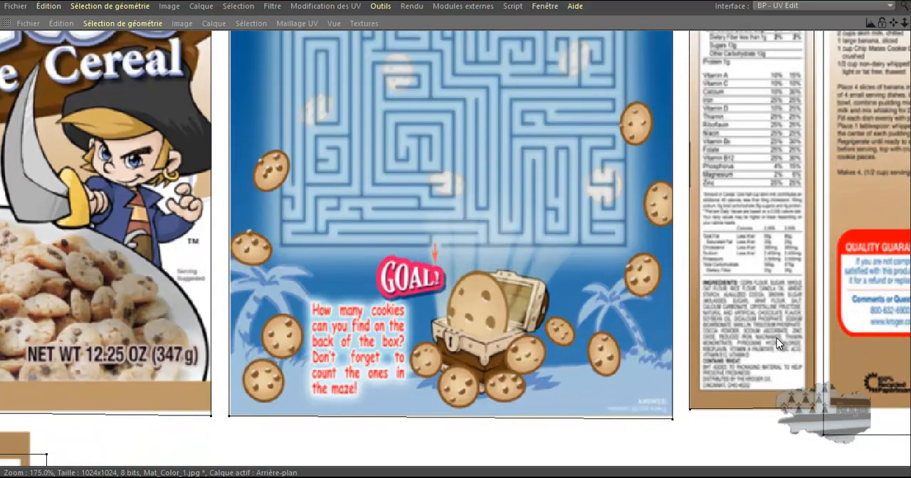
scroll(765, 342, down, 1)
scroll(790, 430, down, 2)
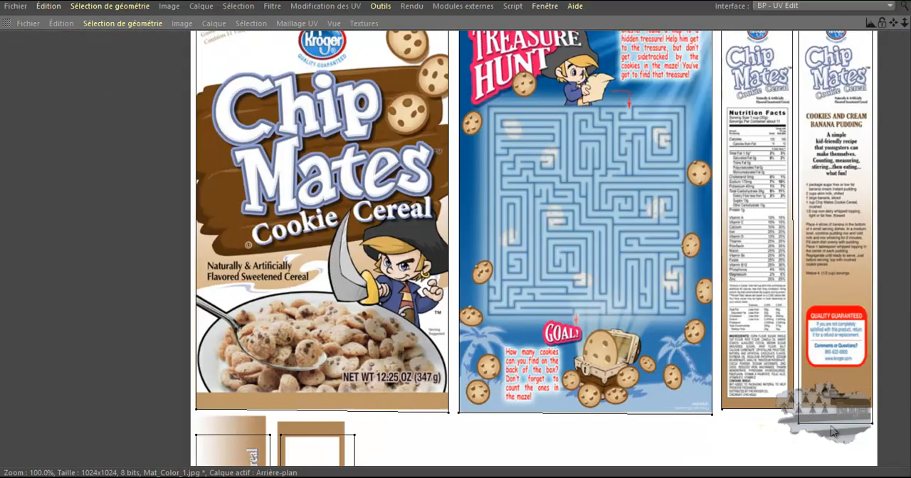
Raise the lower edge of the Cookies and Cream recipe side panel's UV outline to the bottom of its brown artwork
scroll(879, 434, up, 1)
scroll(886, 436, up, 3)
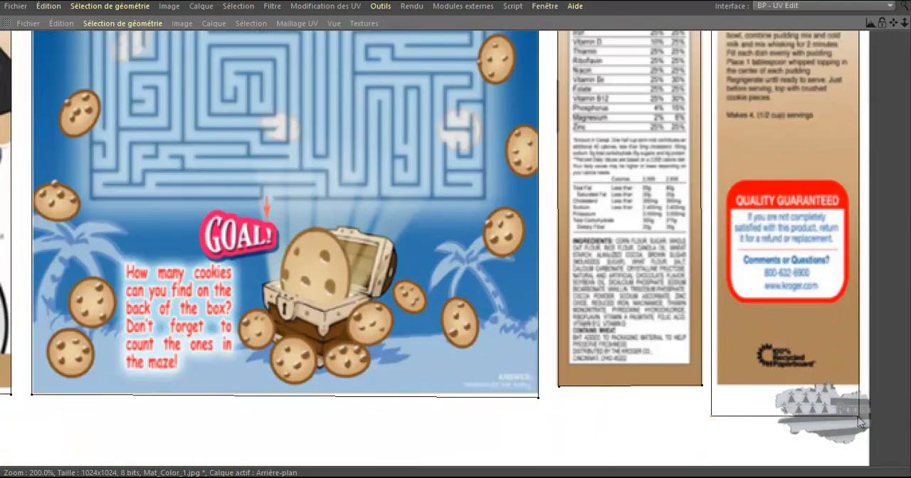
drag(807, 418, 808, 387)
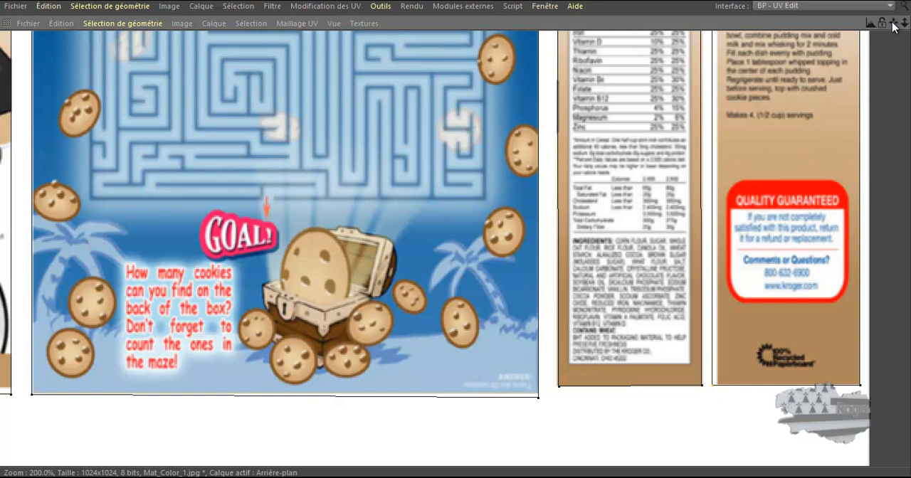
drag(894, 23, 876, 151)
mouse_move(455, 243)
mouse_down()
mouse_move(455, 230)
mouse_move(455, 239)
mouse_up()
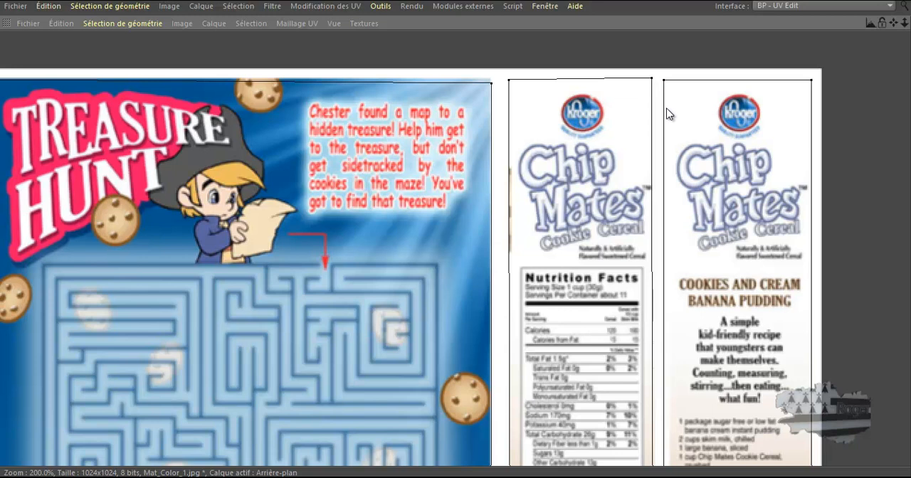
Move the left-hand UV points of the recipe side panel in to the left edge of its brown artwork
scroll(668, 114, down, 3)
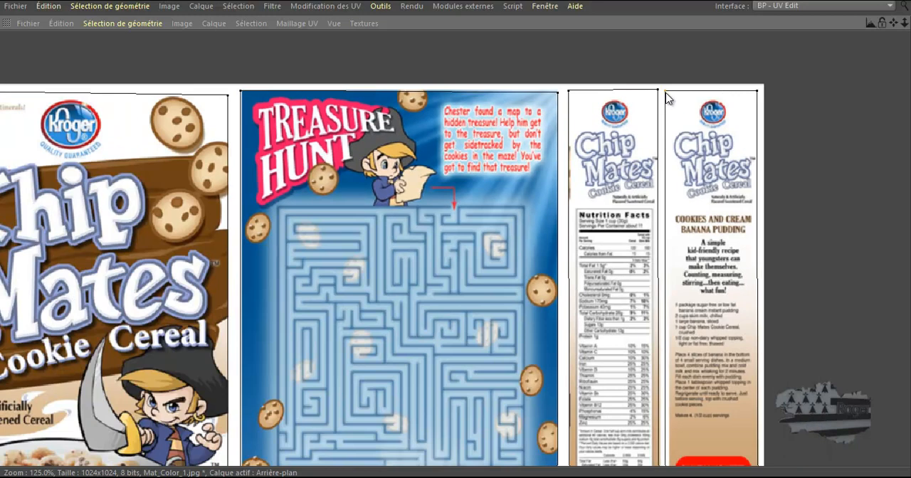
scroll(669, 100, down, 2)
scroll(682, 376, up, 5)
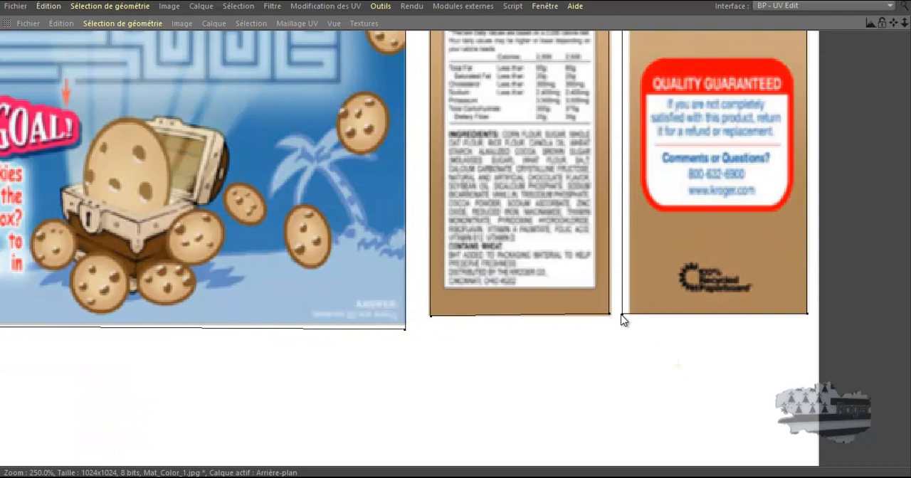
drag(626, 276, 634, 276)
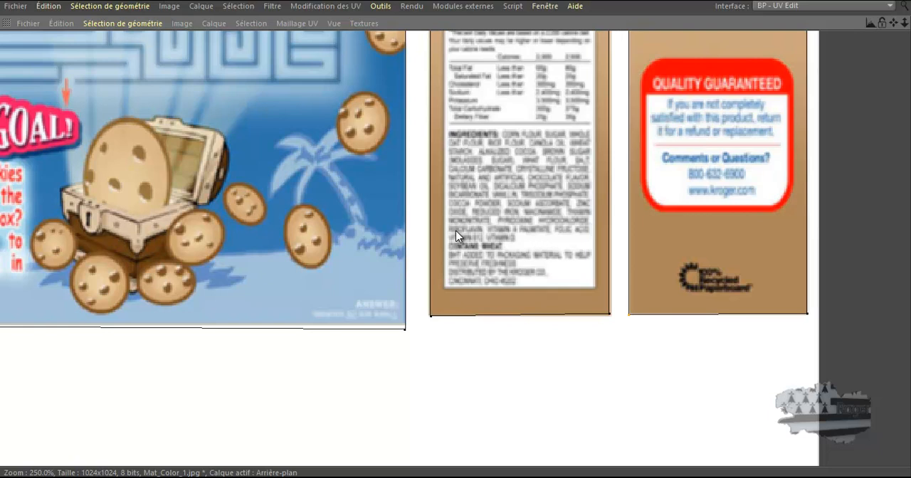
Fine-tune the corner UV points of the Nutrition Facts side panel so its outline is level with the artwork
drag(456, 231, 456, 229)
scroll(610, 306, down, 8)
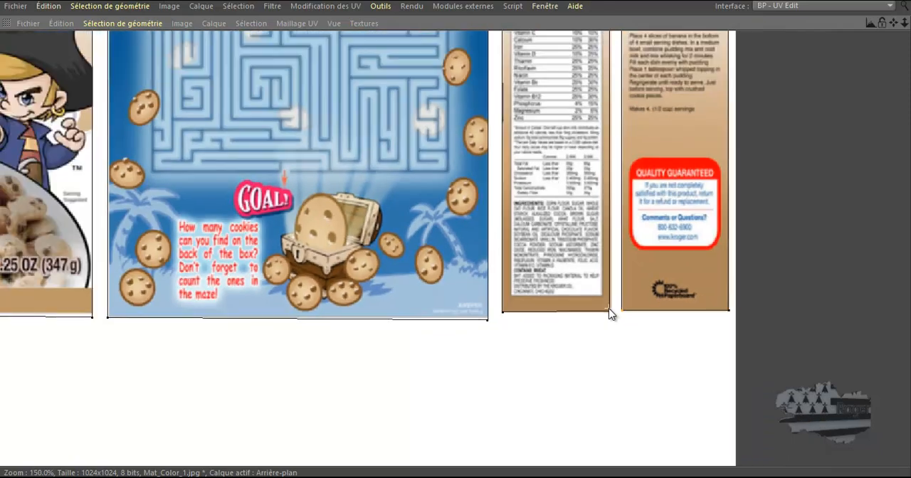
scroll(628, 118, up, 8)
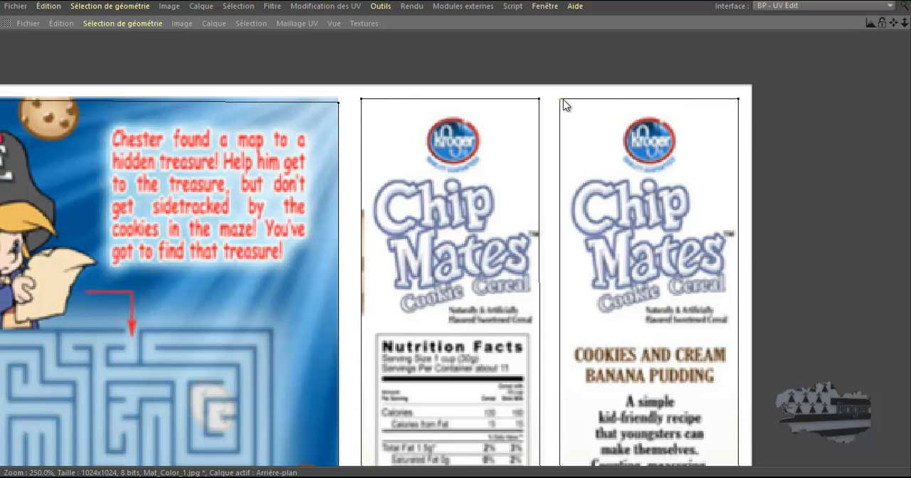
scroll(571, 155, down, 10)
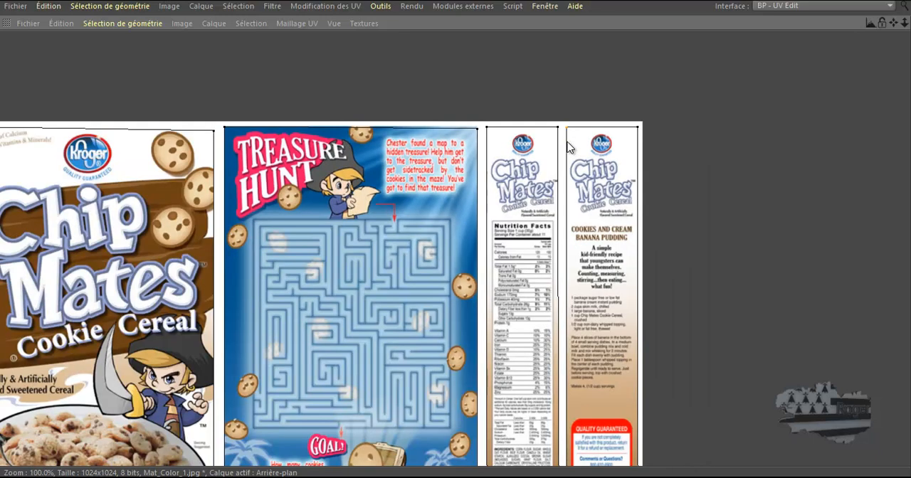
Shift the "Lift tab to open" panel's UV outline slightly left and raise its upper edge to the top of the artwork
scroll(431, 301, up, 5)
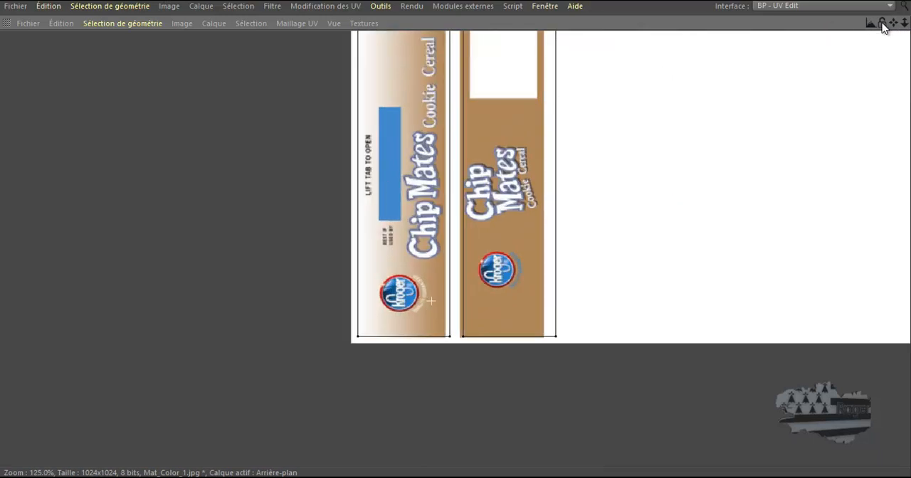
drag(893, 23, 452, 305)
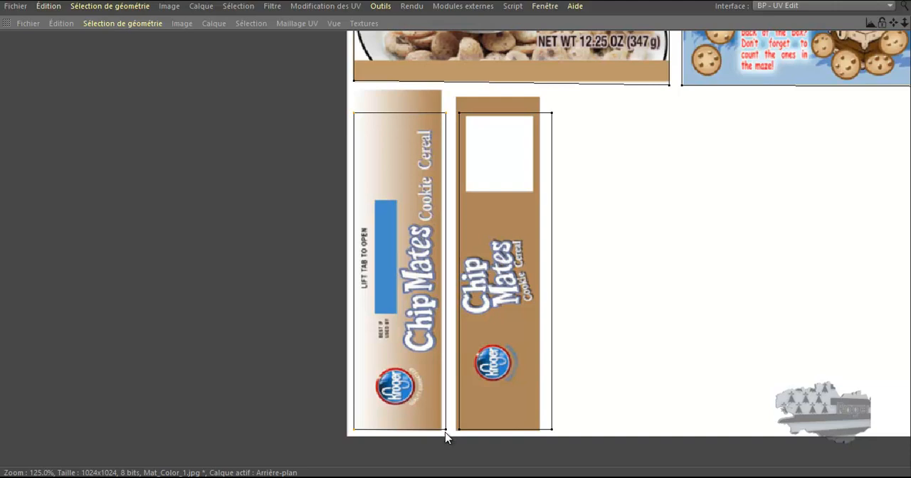
drag(456, 231, 454, 231)
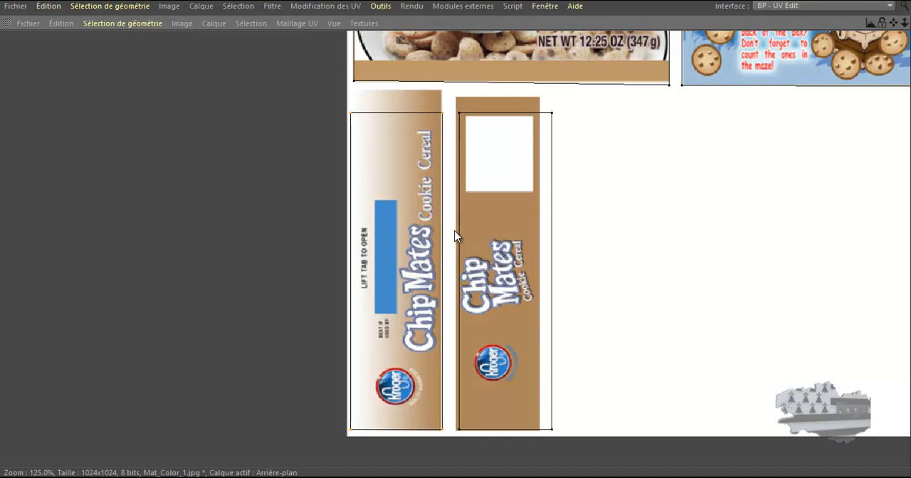
scroll(355, 92, up, 3)
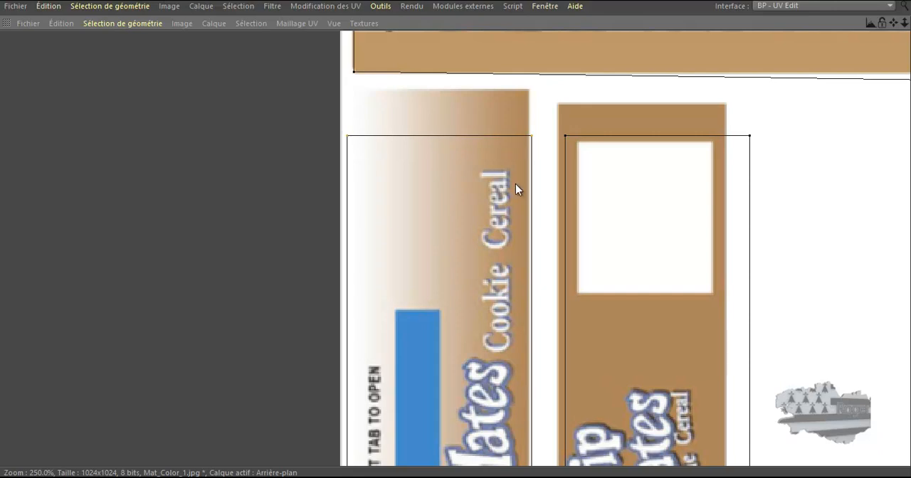
drag(455, 232, 455, 184)
drag(456, 231, 455, 232)
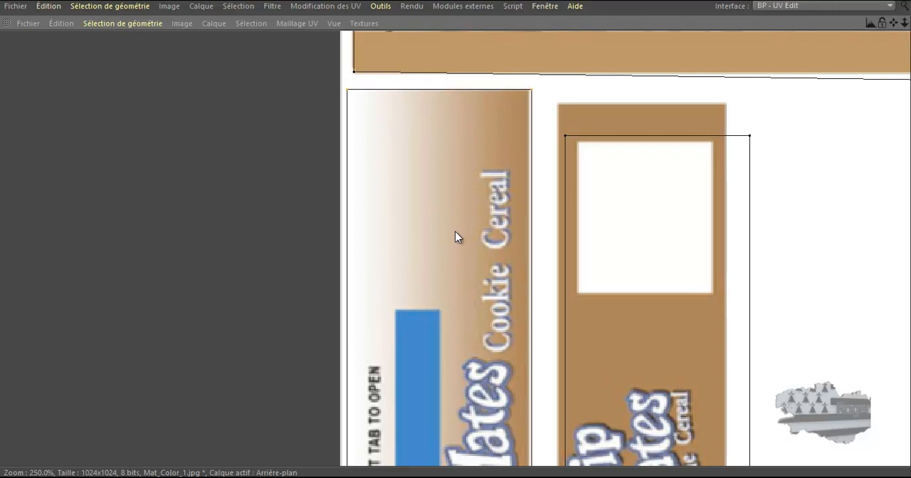
Move the right-hand UV points of the "Lift tab to open" panel in to the right edge of its gradient artwork
scroll(534, 91, down, 1)
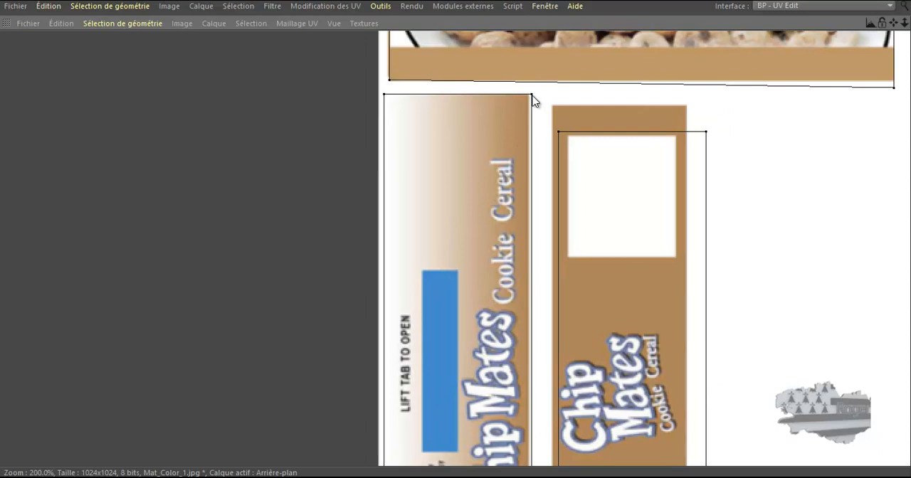
double_click(532, 97)
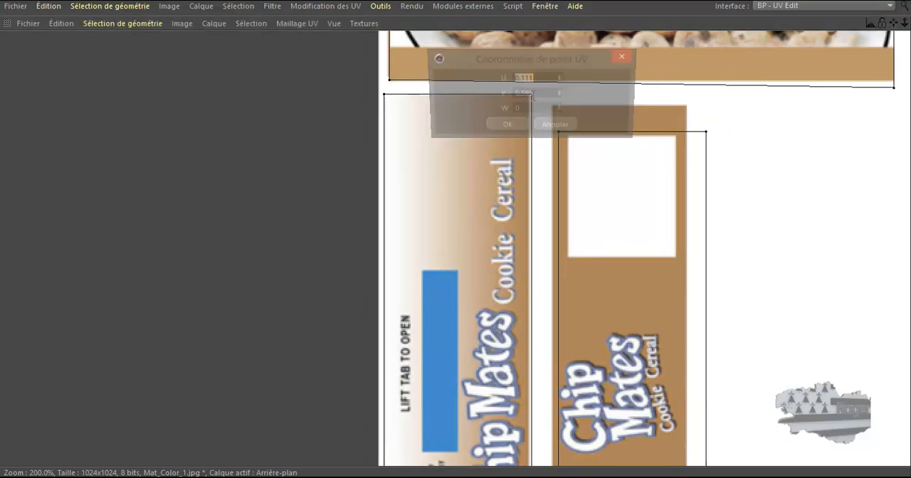
click(567, 126)
scroll(535, 99, down, 2)
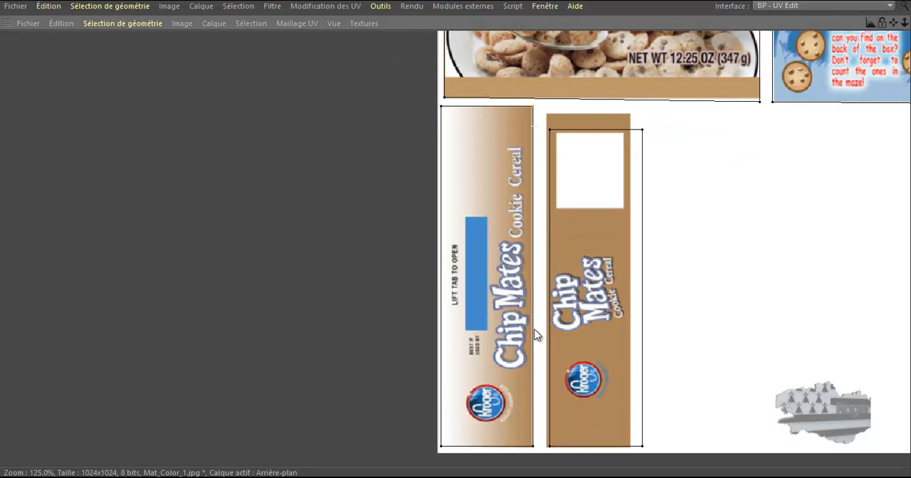
scroll(528, 470, up, 5)
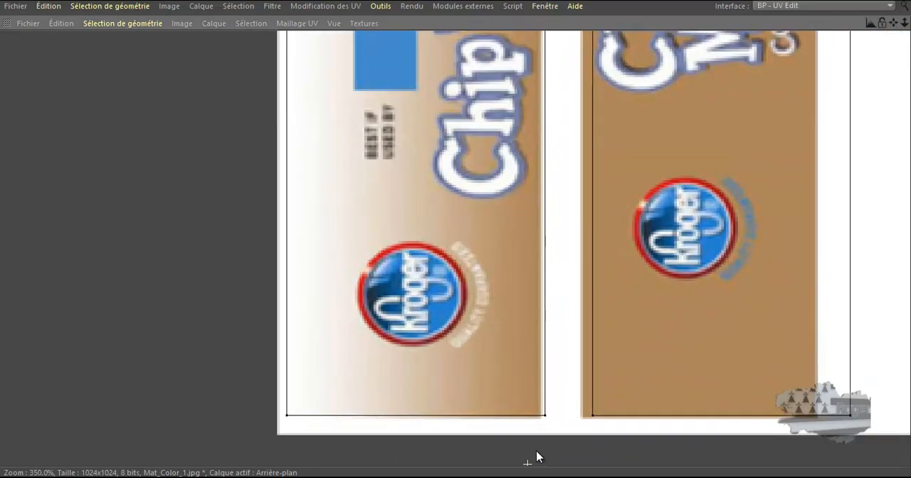
drag(545, 405, 540, 404)
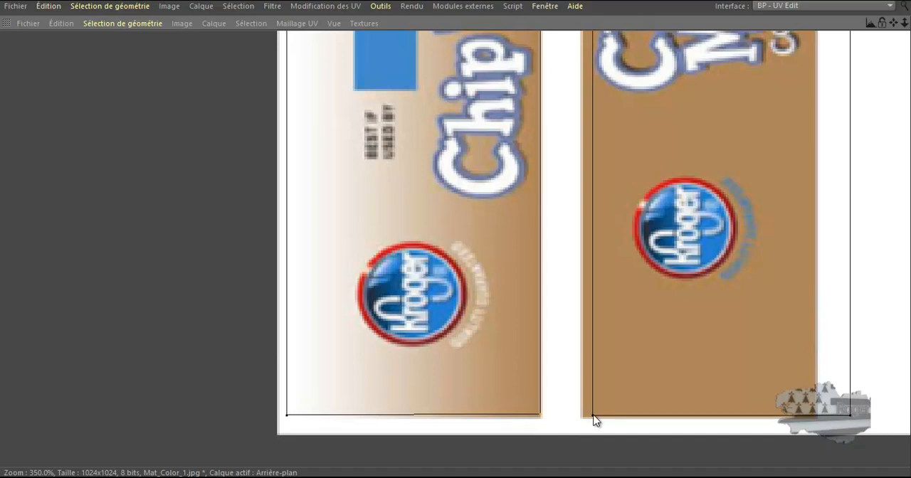
Align the left and right edges of the brown bottom panel's UV outline with the sides of its artwork
scroll(591, 418, down, 3)
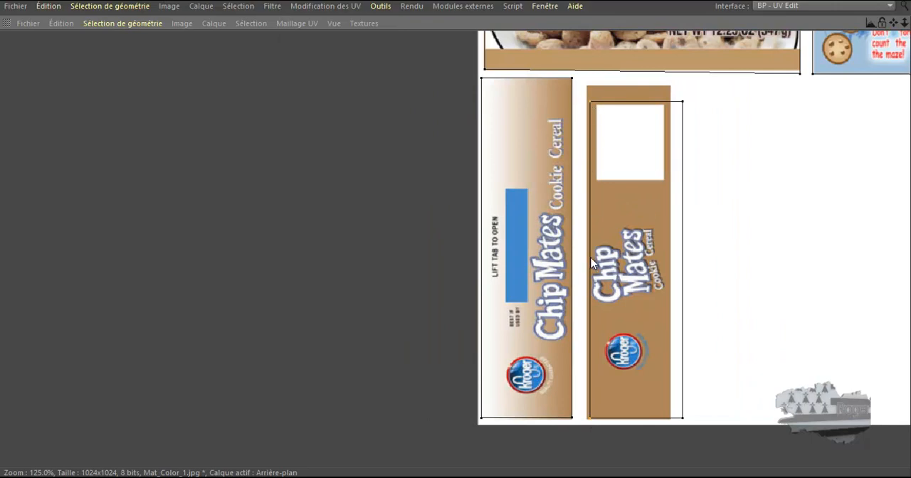
scroll(591, 258, up, 3)
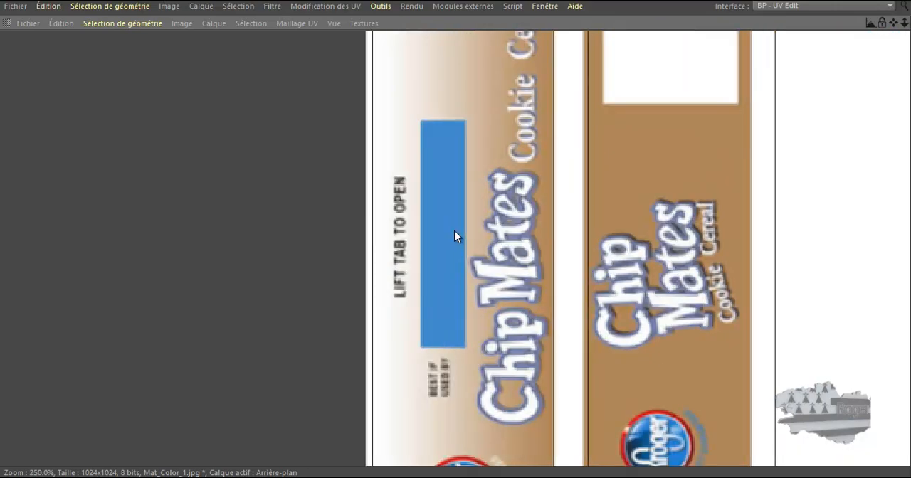
scroll(596, 258, down, 3)
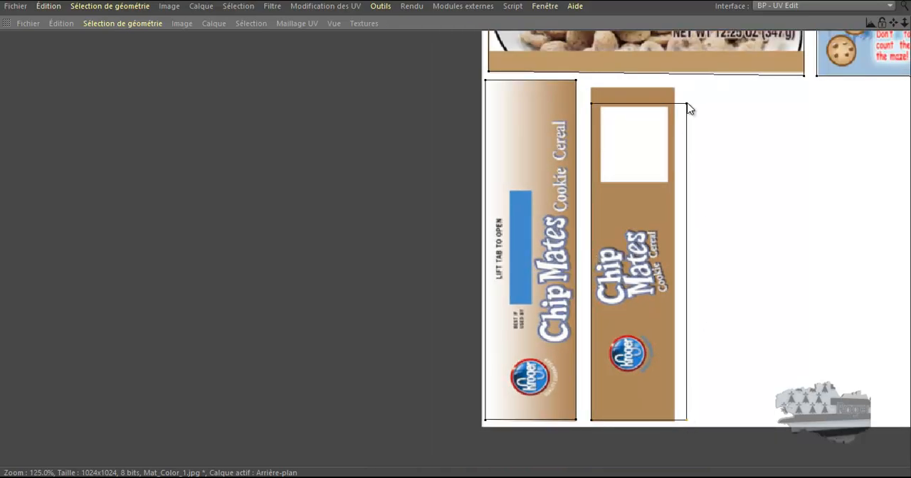
scroll(685, 208, up, 5)
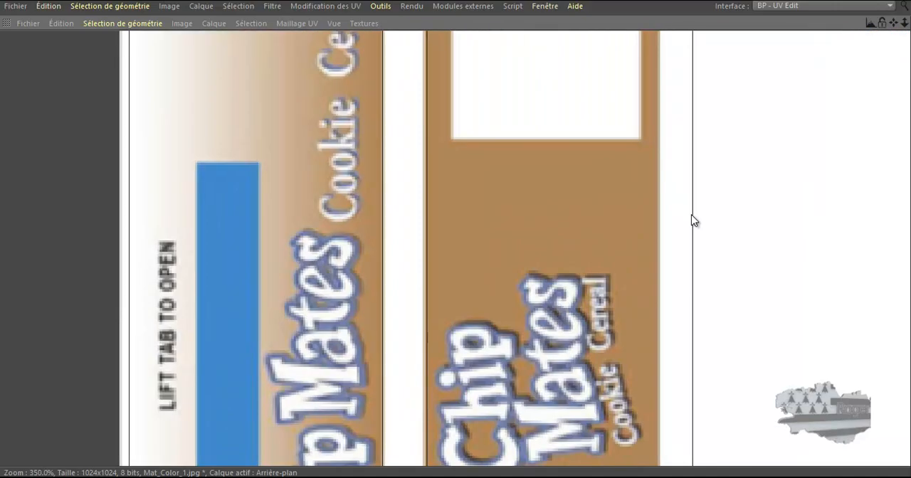
drag(690, 216, 662, 216)
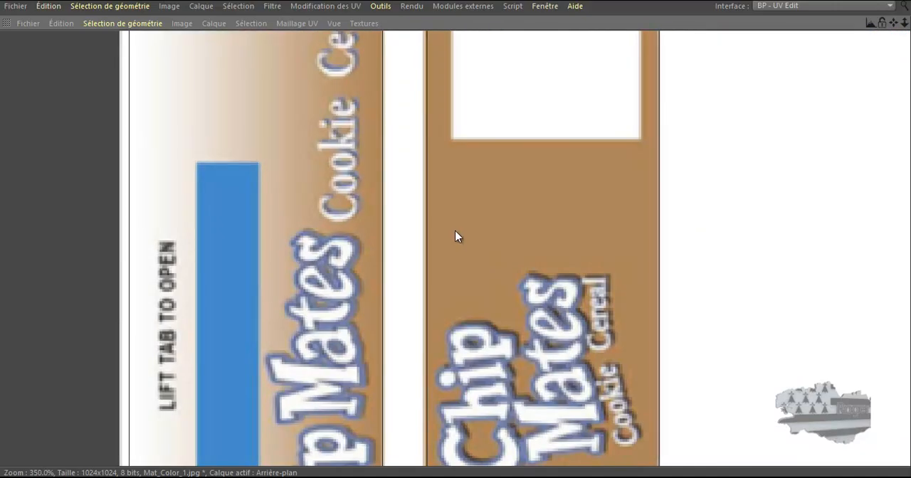
Raise the upper edge of the brown bottom panel's UV outline to the top of its artwork and level its corner point
scroll(671, 252, down, 4)
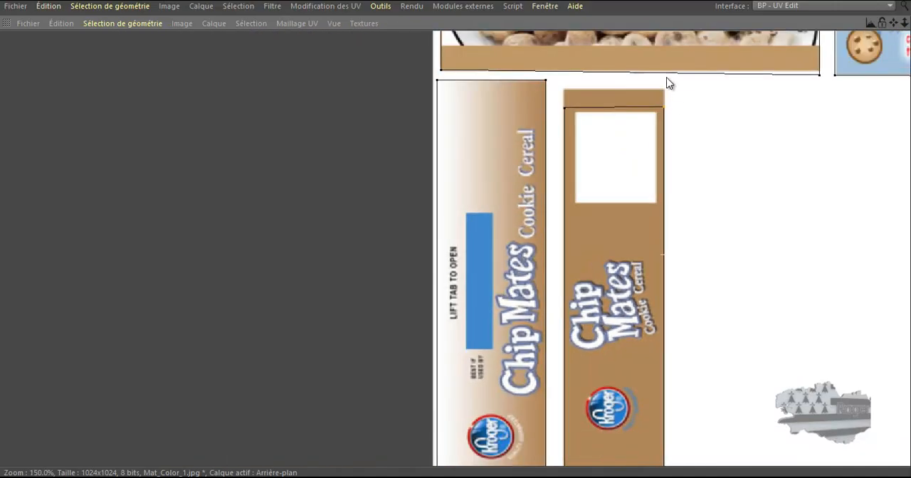
scroll(612, 98, up, 4)
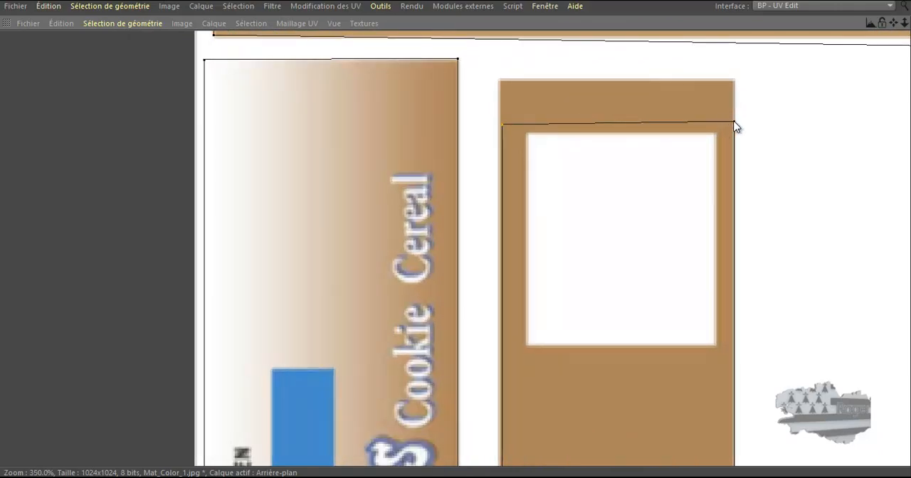
drag(583, 126, 581, 85)
drag(456, 230, 456, 232)
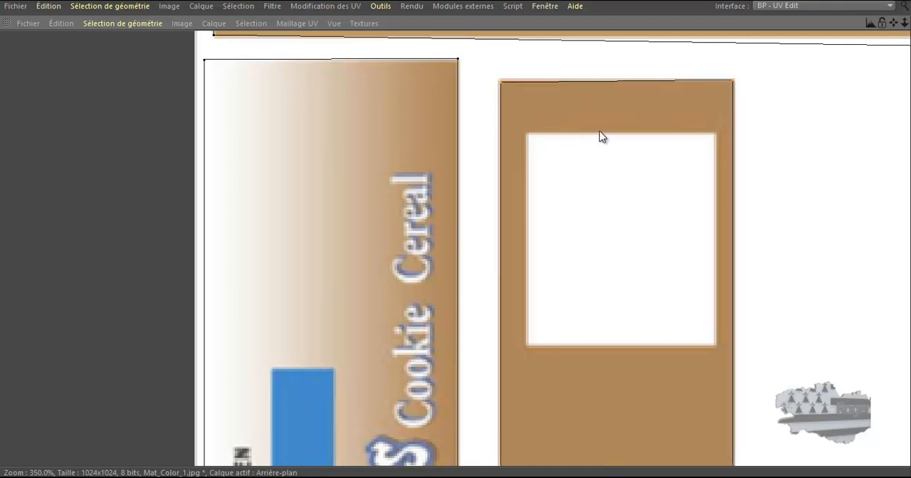
drag(733, 81, 734, 82)
scroll(694, 107, down, 5)
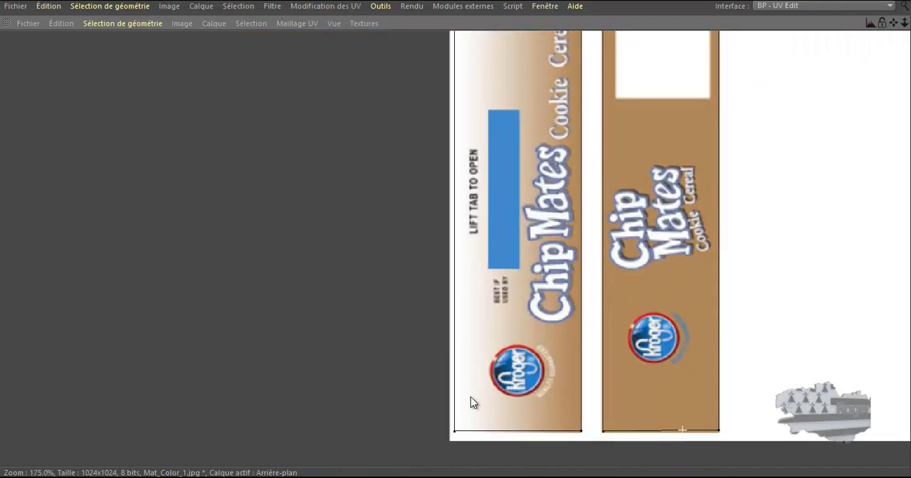
Examine the textured cereal box from several angles in an enlarged perspective view to check how the panels fit
scroll(421, 391, down, 5)
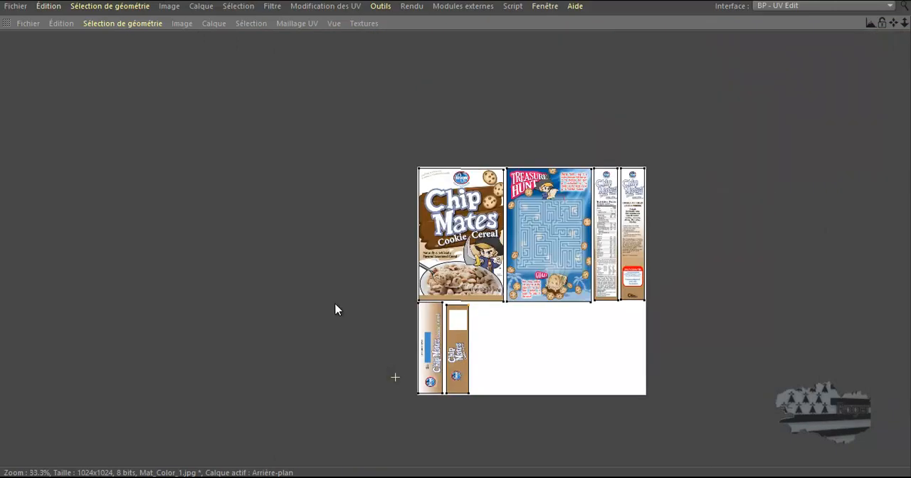
key(ctrl+Tab)
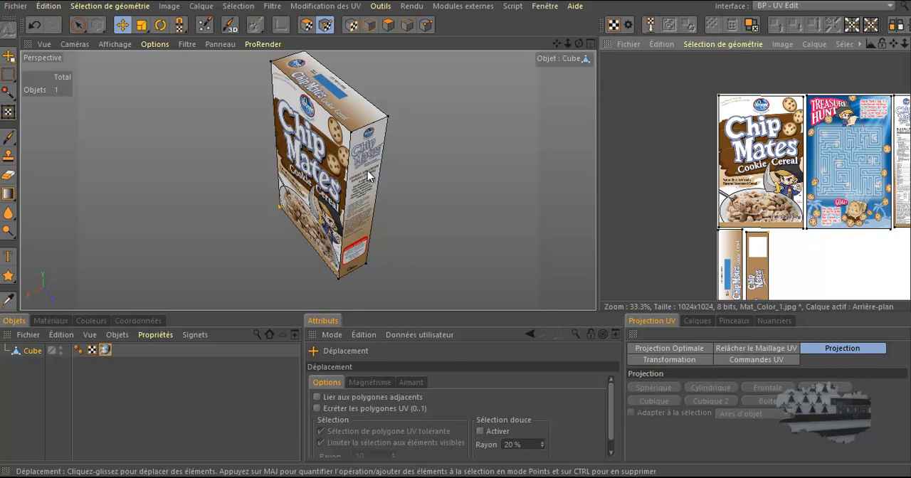
mouse_move(314, 140)
alt+right_down()
mouse_move(367, 146)
mouse_move(333, 169)
alt+right_up()
scroll(369, 206, down, 2)
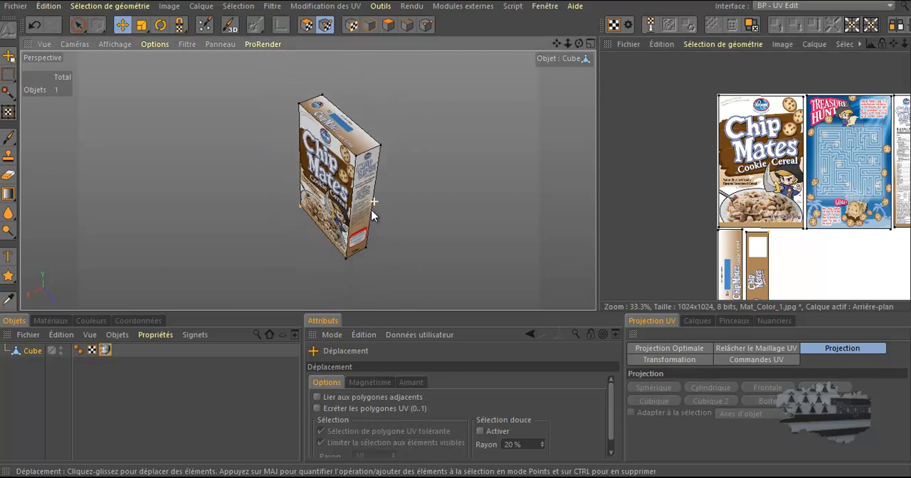
scroll(398, 216, up, 5)
scroll(399, 217, down, 5)
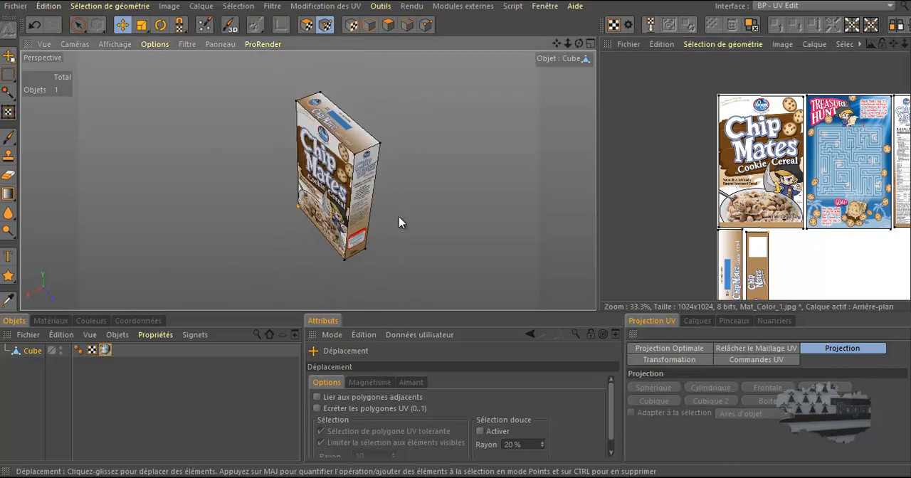
middle_click(398, 216)
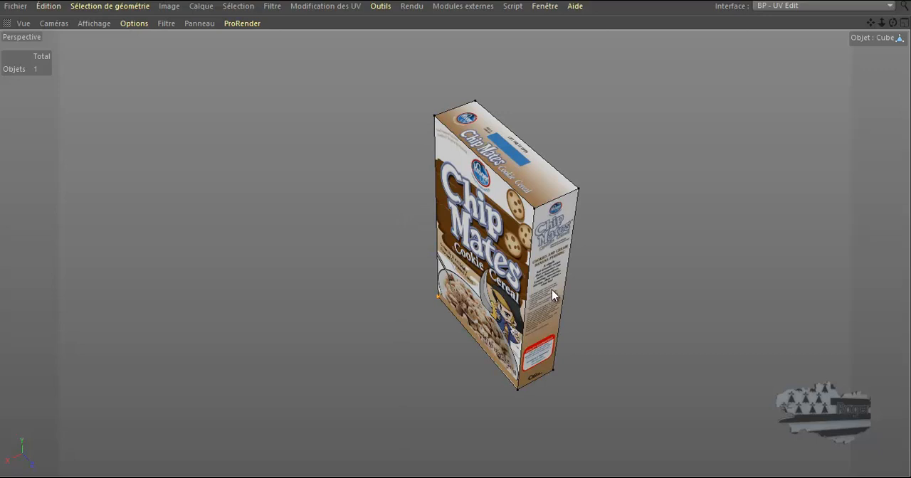
scroll(552, 306, up, 3)
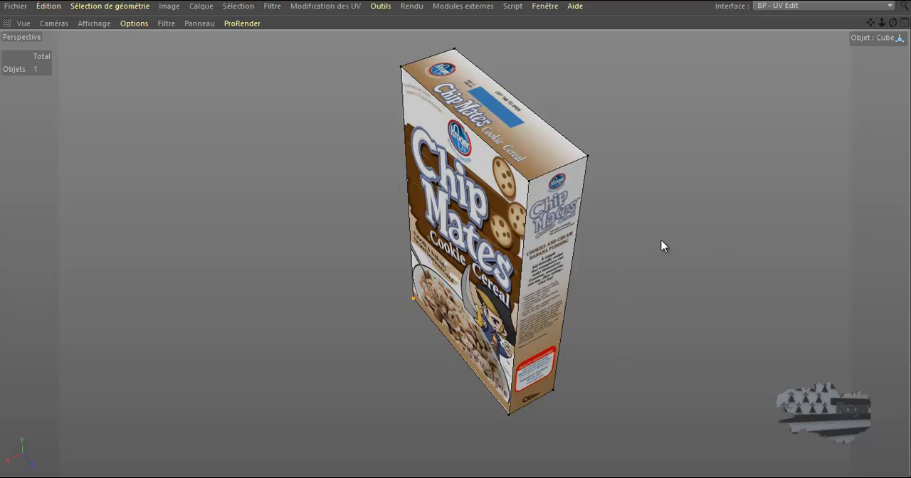
alt+drag(640, 247, 707, 197)
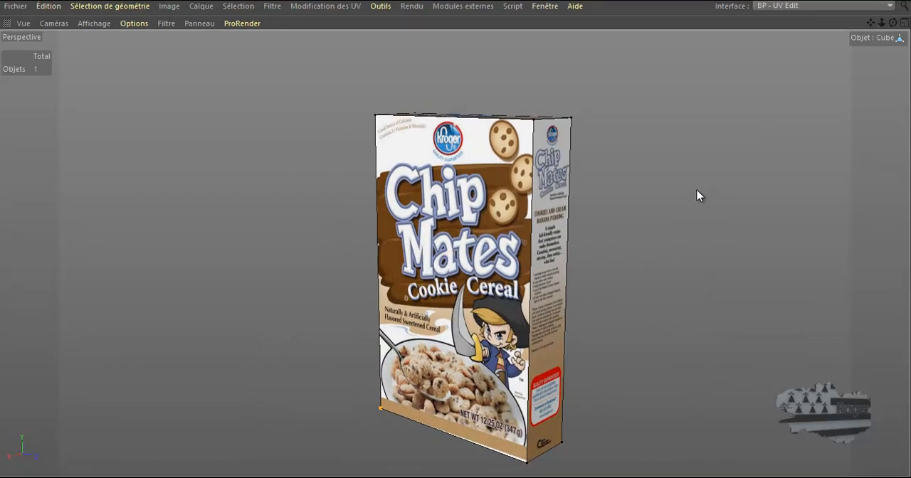
Inspect the textured cereal box from both sides and close up on the front panel's lower edge for texture gaps
alt+right_drag(688, 189, 617, 177)
scroll(628, 187, up, 5)
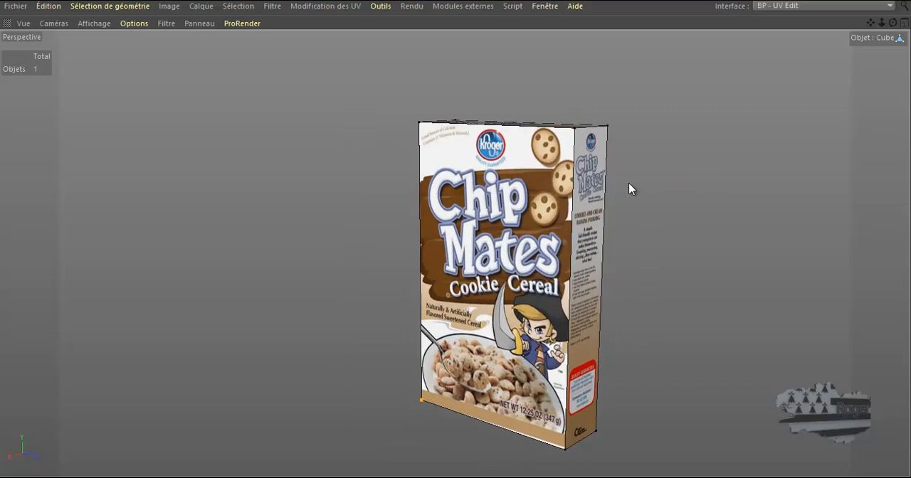
alt+middle_drag(631, 193, 575, 160)
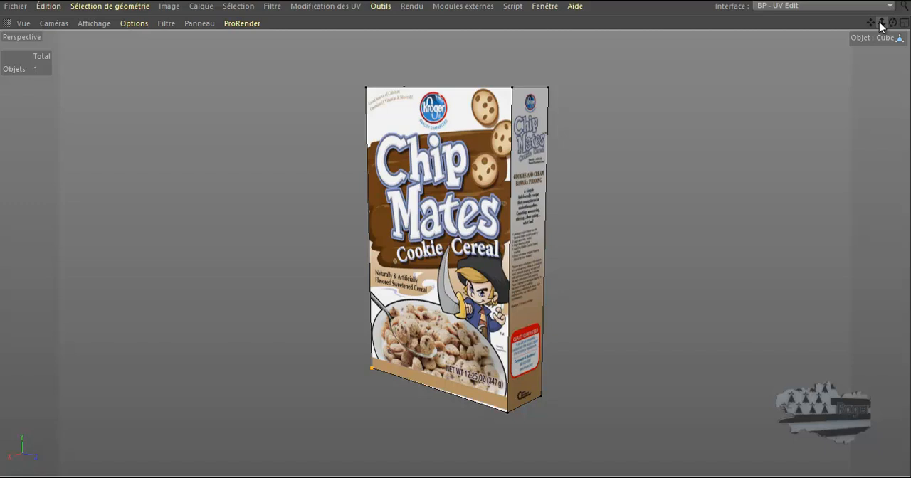
scroll(543, 163, up, 5)
scroll(543, 163, down, 3)
drag(893, 22, 896, 23)
mouse_move(448, 237)
mouse_down()
mouse_move(429, 232)
mouse_move(455, 223)
mouse_move(471, 235)
mouse_move(453, 234)
mouse_up()
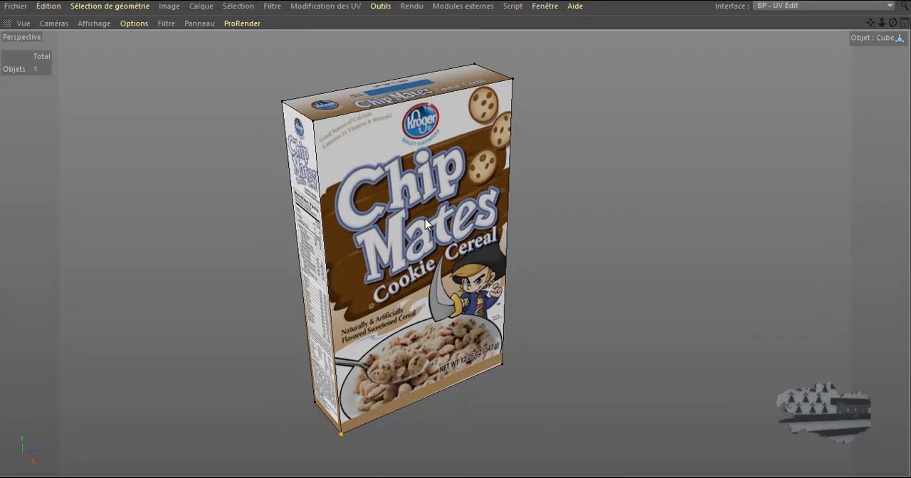
scroll(432, 251, up, 2)
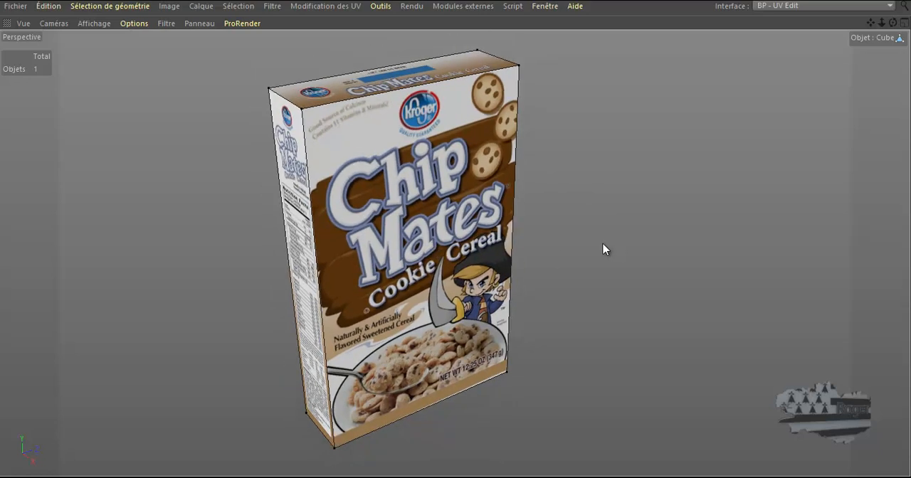
scroll(513, 326, up, 3)
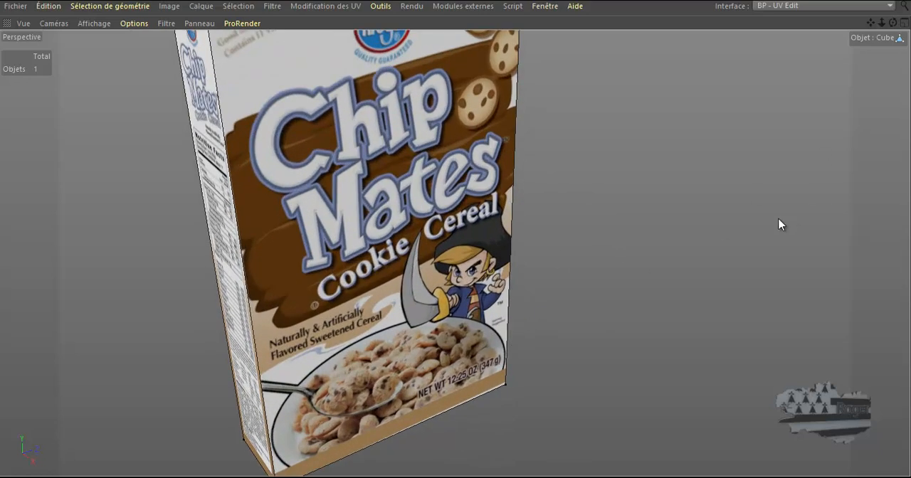
alt+drag(562, 251, 494, 207)
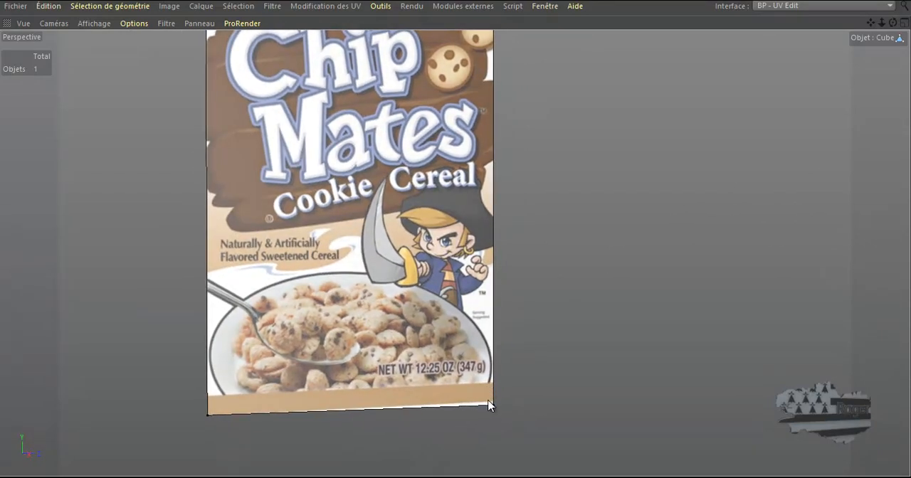
Raise the front panel's lower-right UV point to the bottom edge of its brown artwork and check that edge on the 3D box
key(ctrl+Tab)
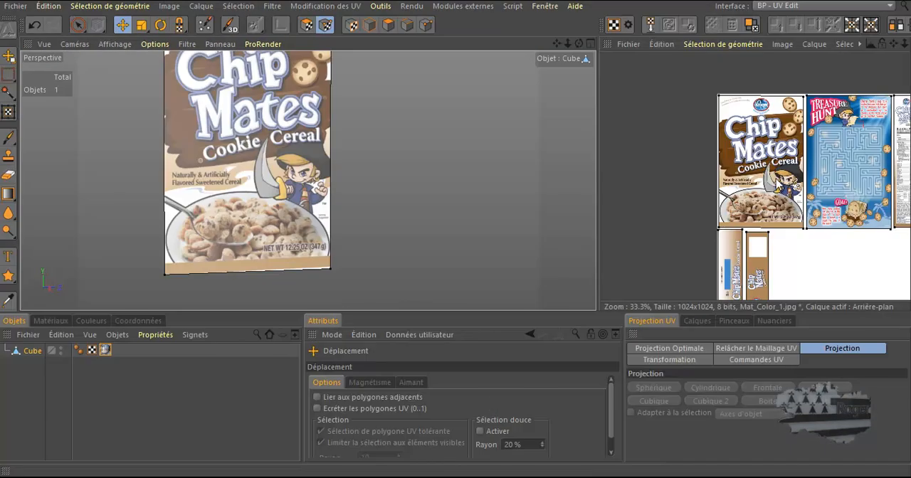
key(ctrl+Tab)
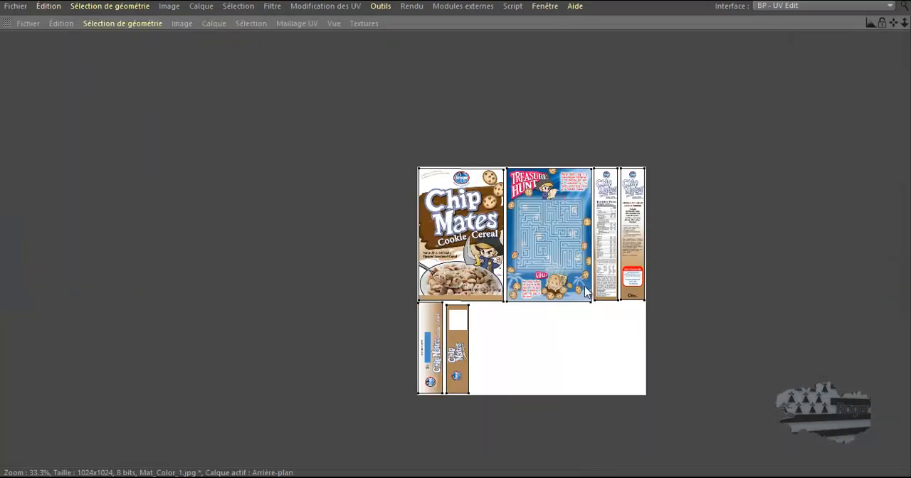
scroll(472, 304, up, 5)
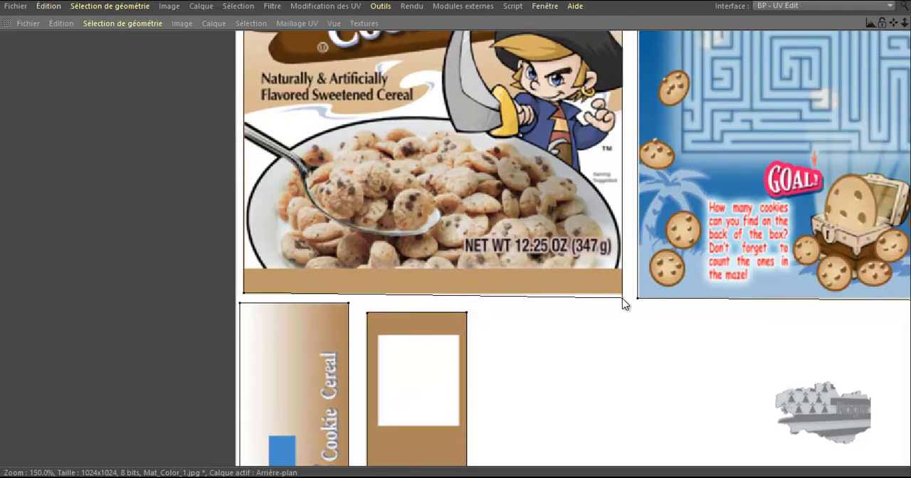
drag(622, 299, 622, 294)
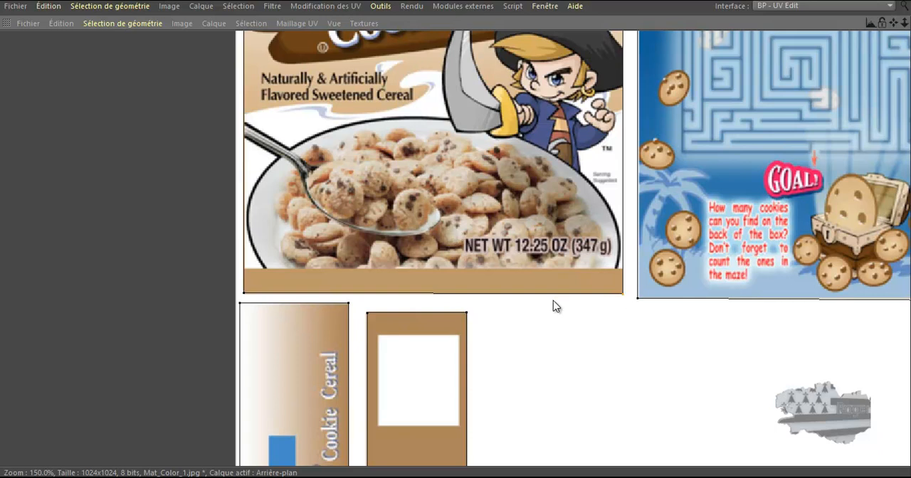
key(ctrl+Tab)
key(ctrl+Tab)
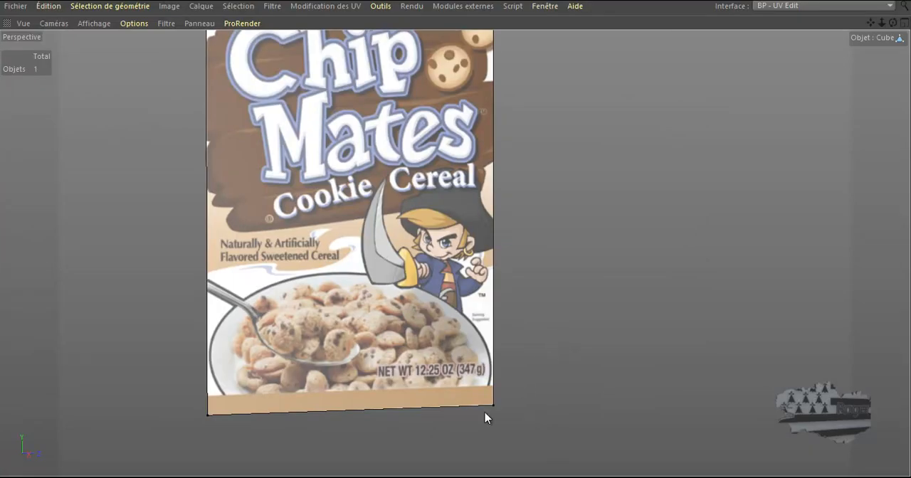
click(530, 365)
scroll(527, 365, down, 4)
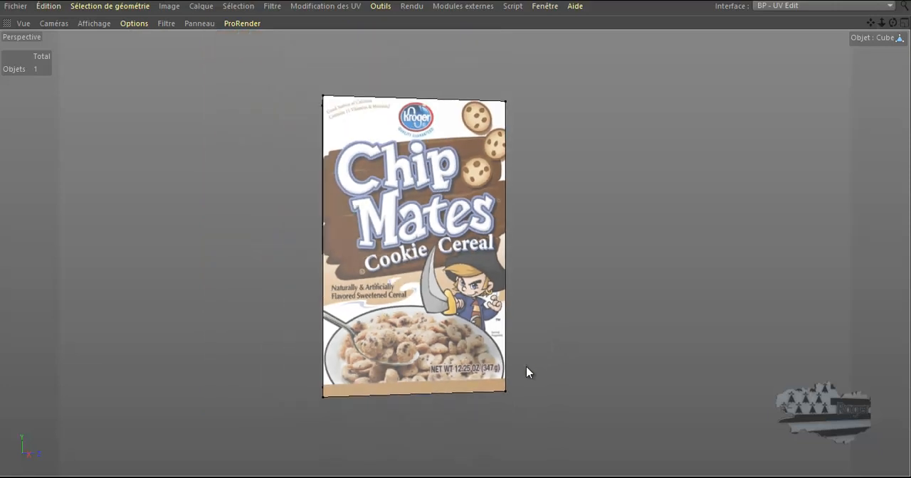
scroll(526, 367, up, 3)
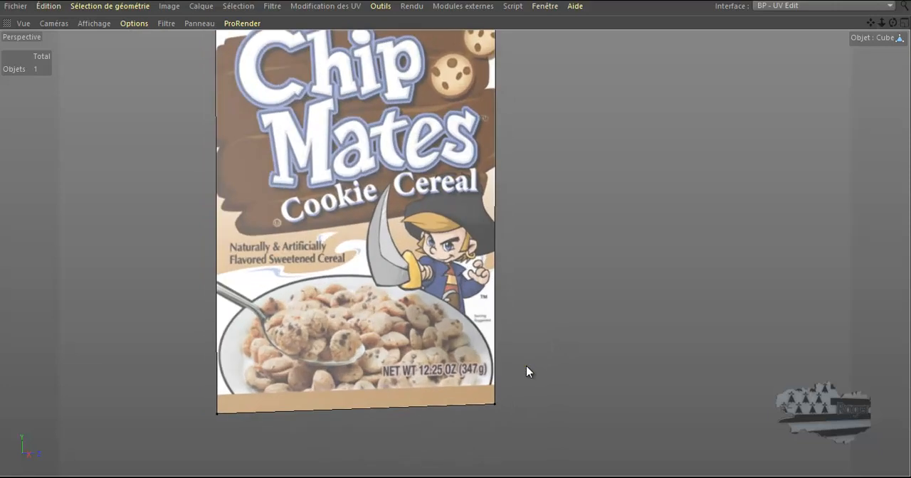
scroll(526, 366, down, 2)
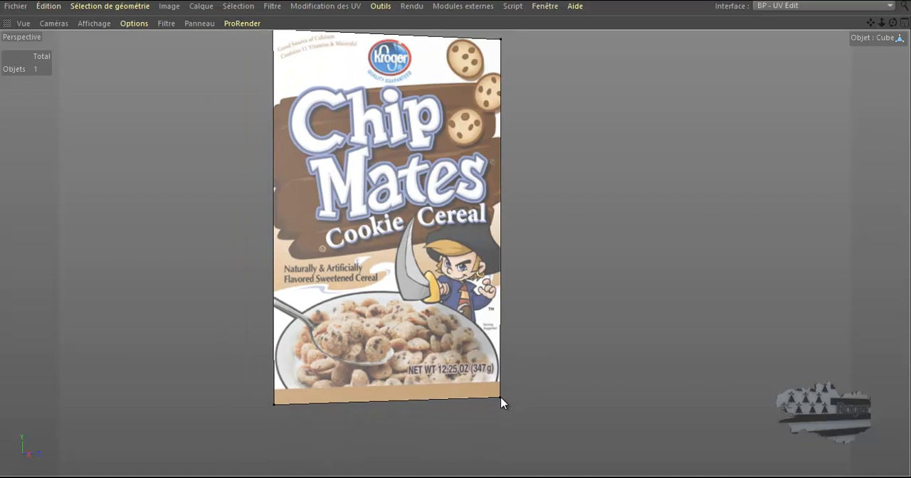